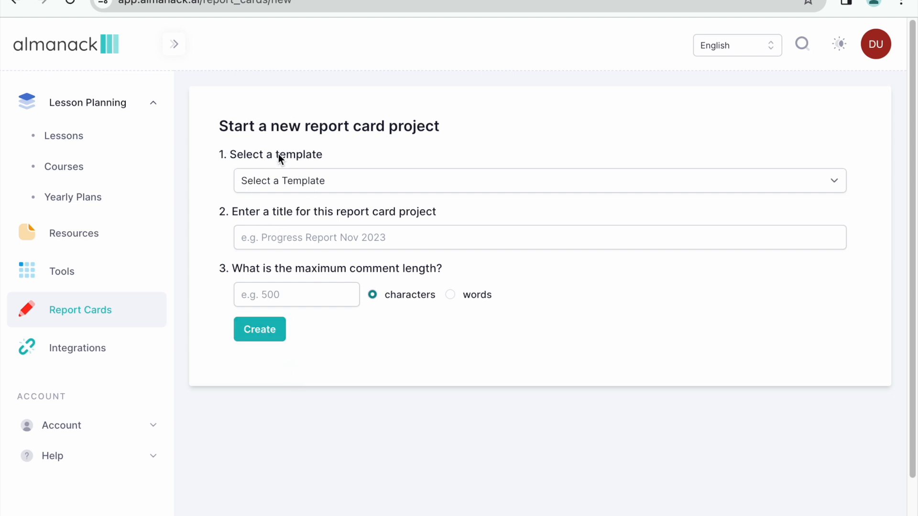
- Select the Ontario Grades 1-6 Provincial Report Card (Public) template for the new report card project
click(302, 182)
click(303, 182)
click(303, 182)
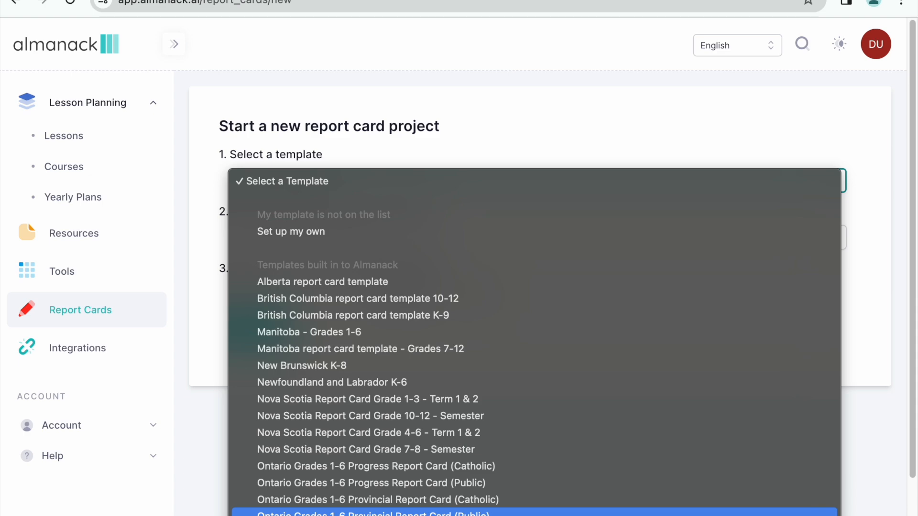
click(373, 513)
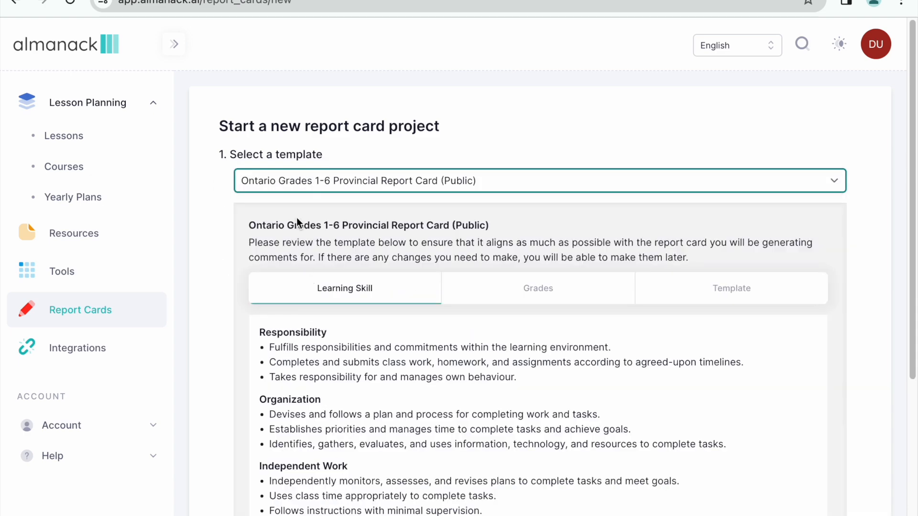
- Review the selected template's learning skills and its grade descriptions
scroll(297, 217, down, 3)
scroll(273, 263, up, 3)
scroll(220, 316, down, 2)
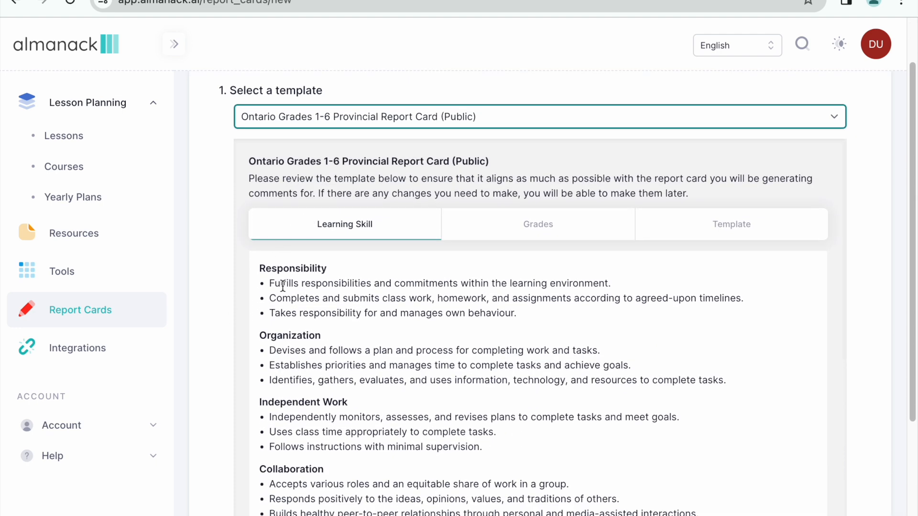
scroll(307, 341, down, 3)
scroll(296, 337, down, 3)
scroll(286, 373, up, 5)
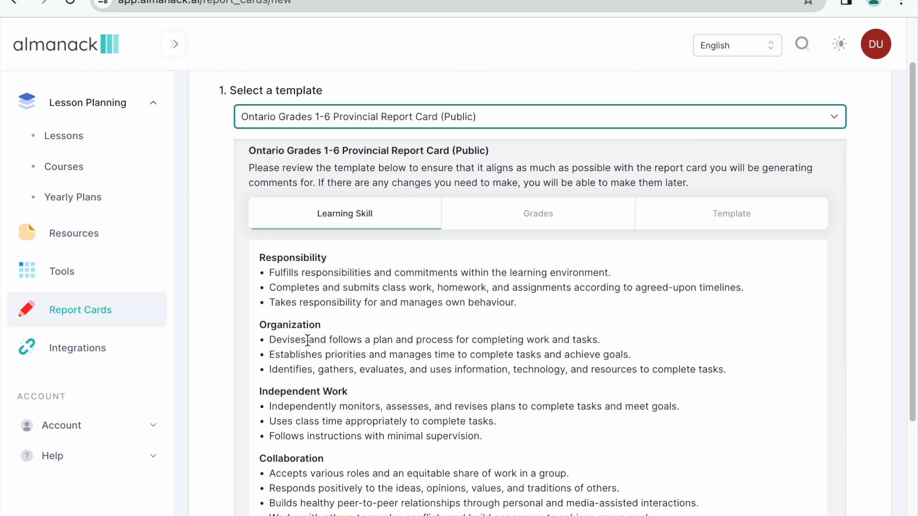
click(507, 214)
scroll(353, 328, down, 2)
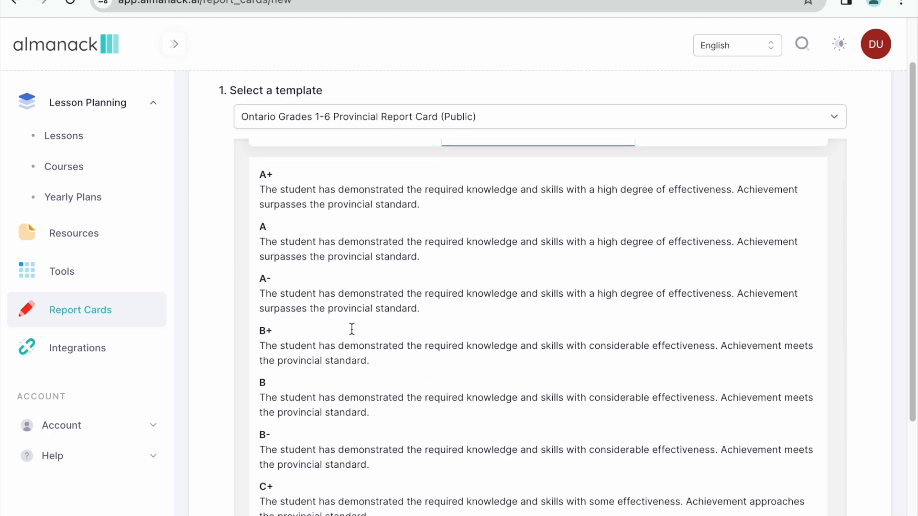
scroll(351, 329, up, 3)
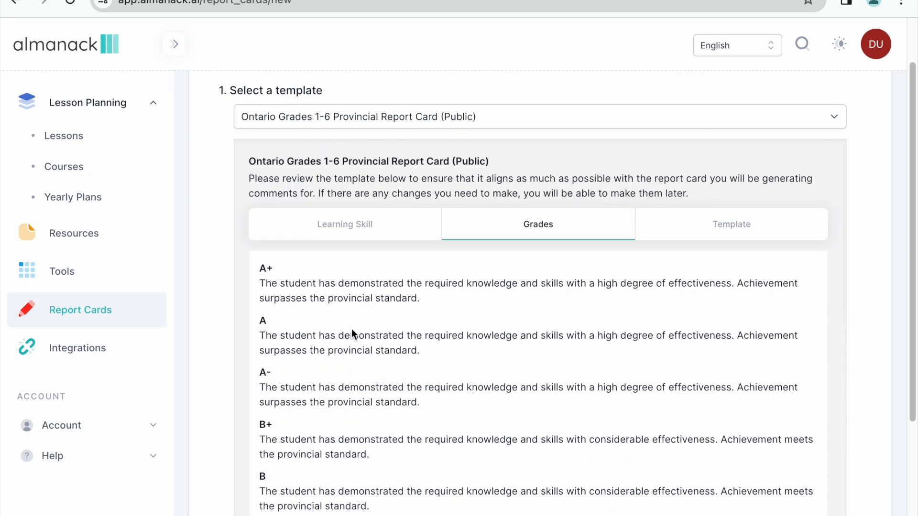
- Examine the pages of the template's report card form, from the student details through the subjects to the letter grade table
click(688, 234)
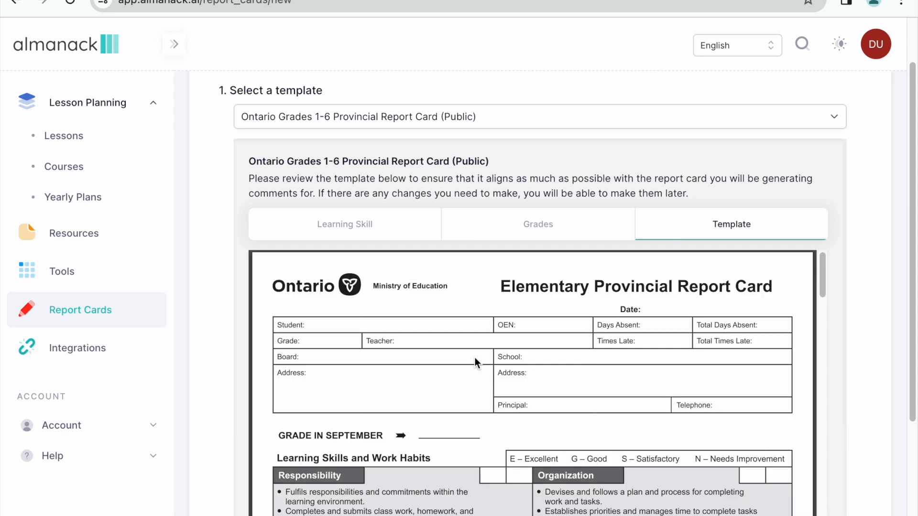
scroll(455, 411, down, 1)
scroll(455, 412, down, 2)
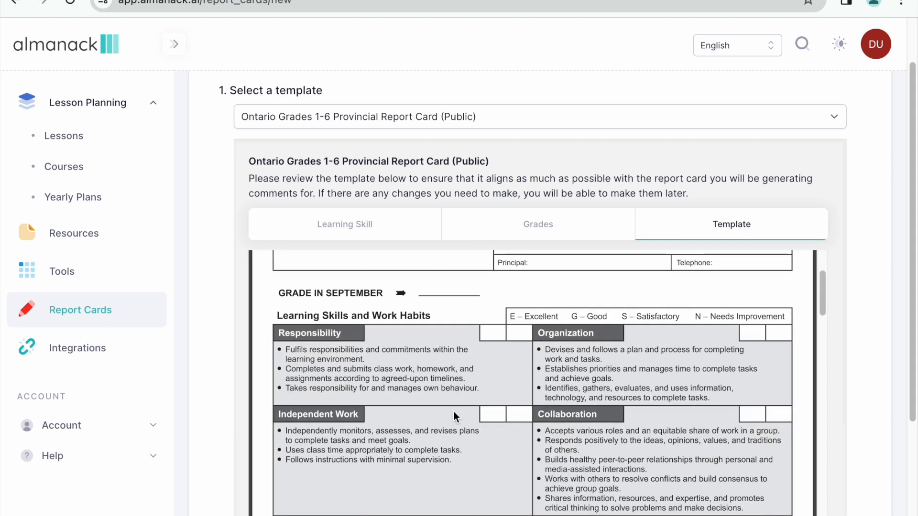
scroll(454, 412, down, 10)
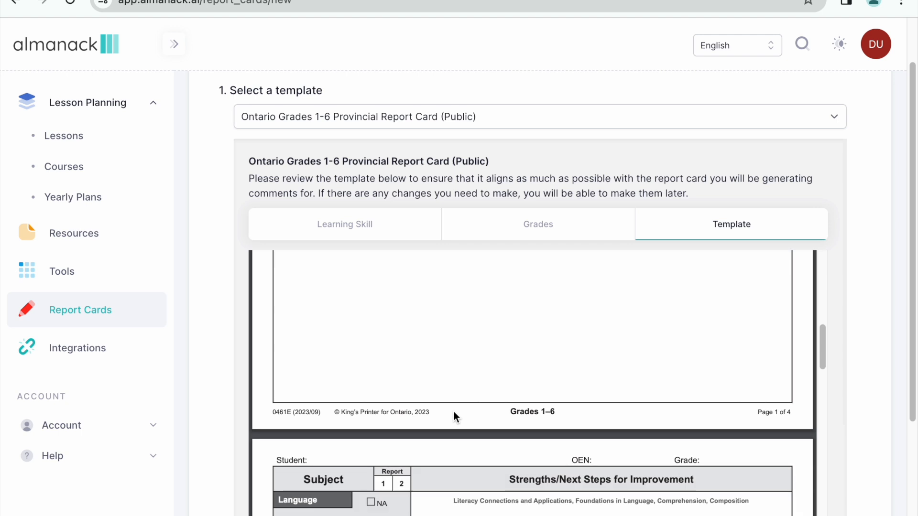
scroll(454, 412, down, 6)
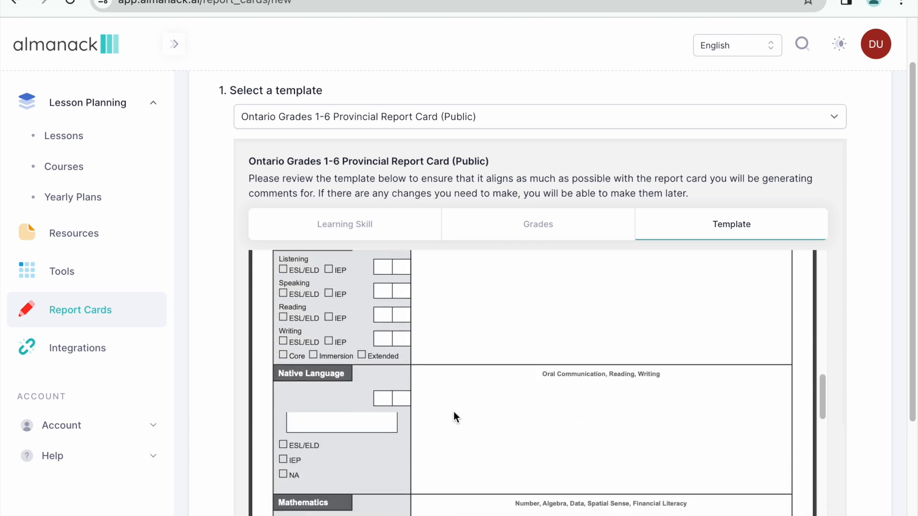
scroll(455, 412, down, 12)
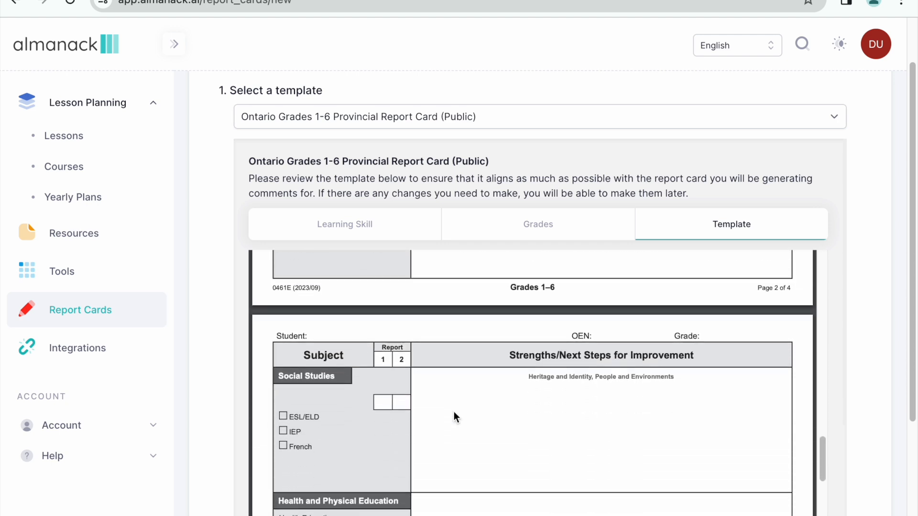
scroll(455, 418, down, 10)
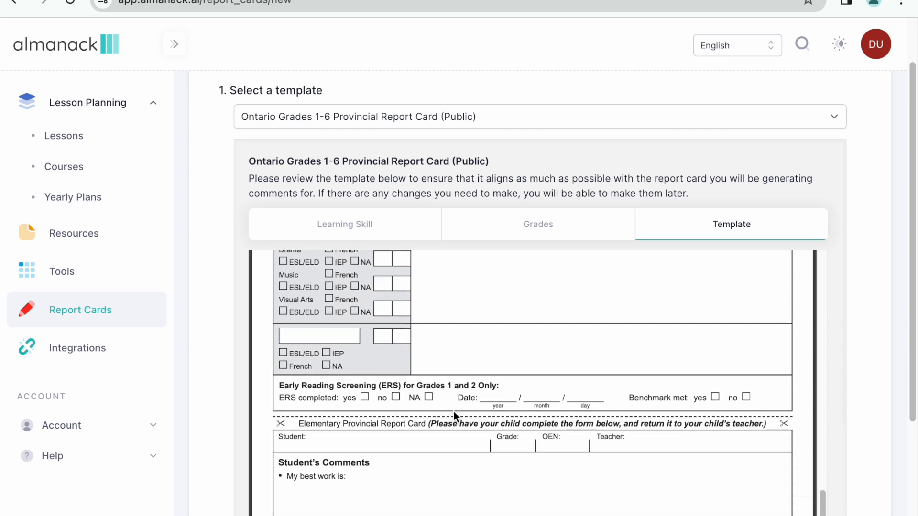
scroll(454, 412, down, 10)
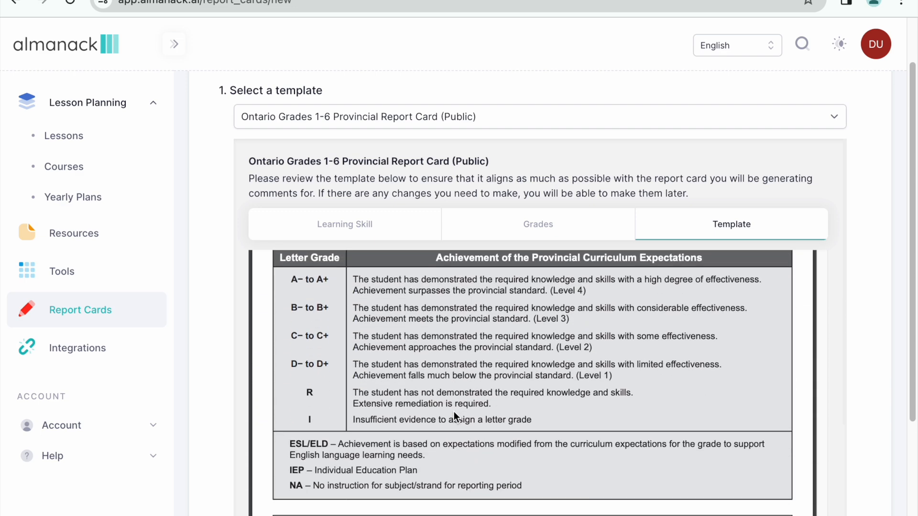
scroll(454, 412, down, 3)
scroll(378, 402, up, 6)
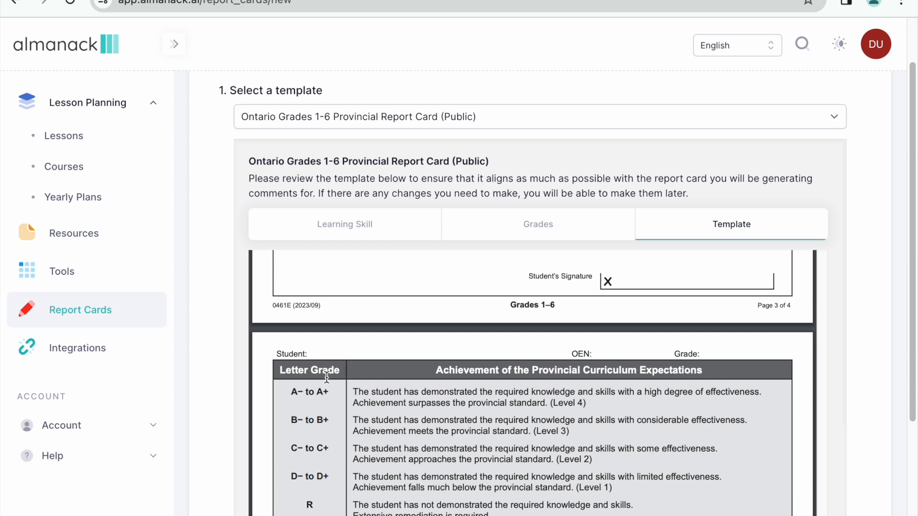
scroll(324, 398, down, 3)
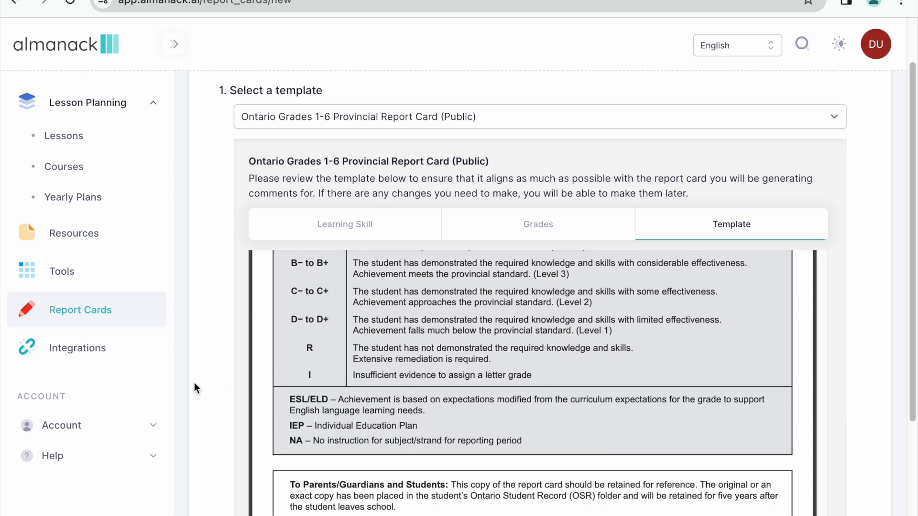
- Title the report card project Provincial Report Card January 2024
scroll(194, 387, down, 1)
scroll(195, 387, down, 1)
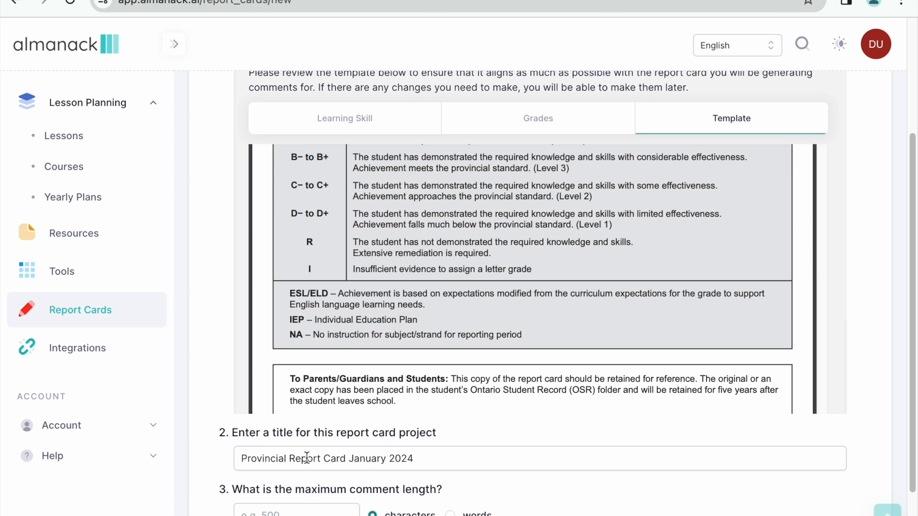
click(247, 458)
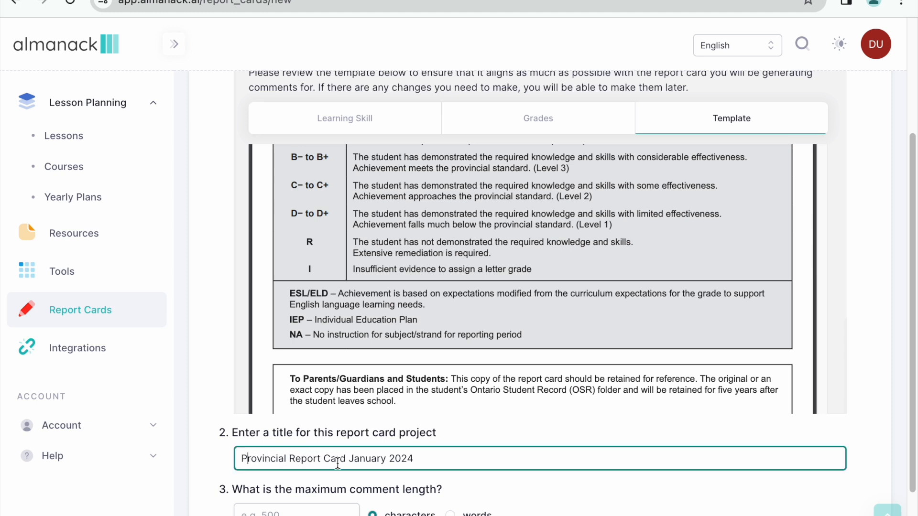
click(430, 461)
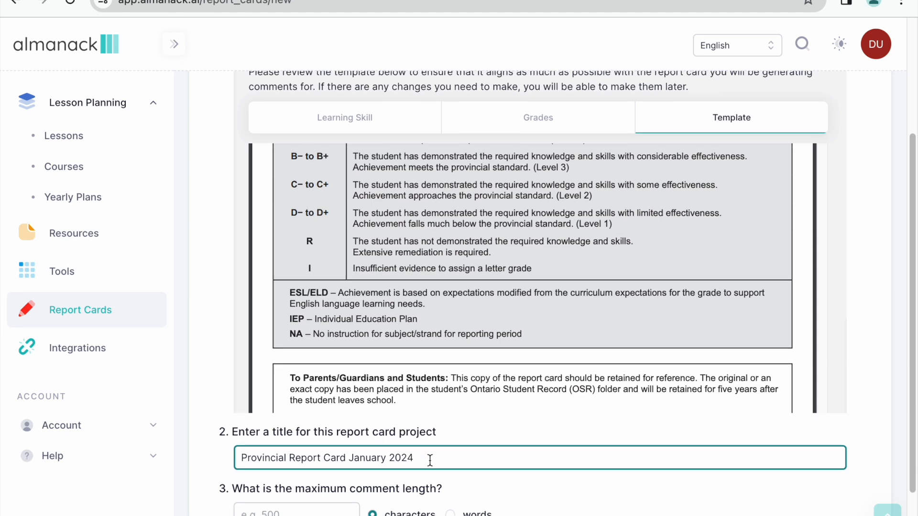
- Set the maximum comment length to 700 characters and create the report card project
scroll(430, 460, down, 1)
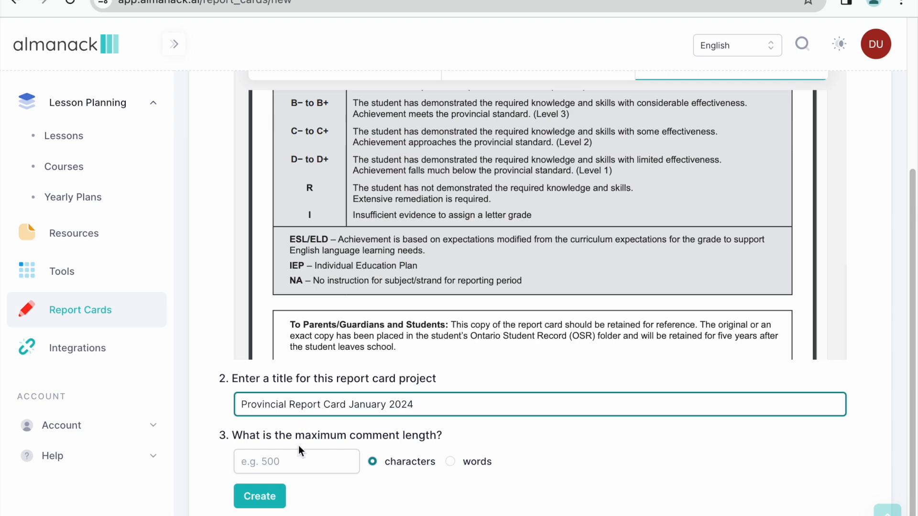
click(295, 462)
text(700)
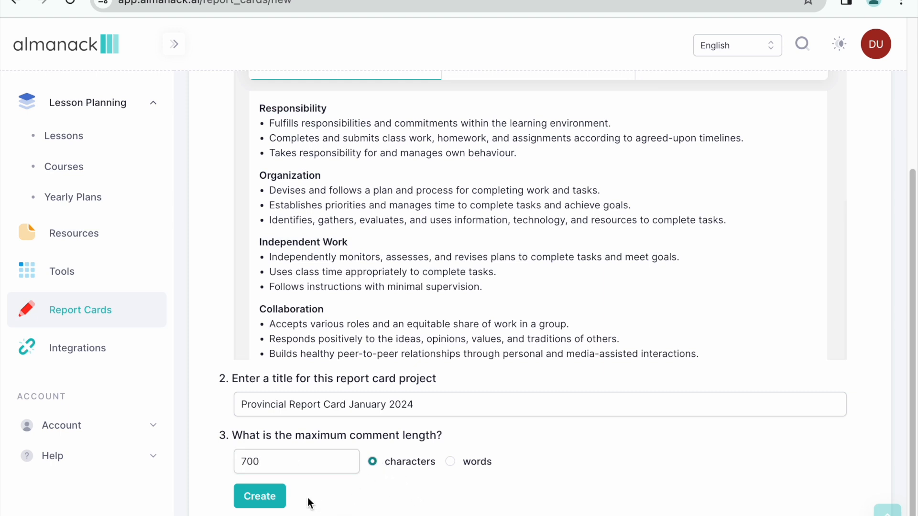
click(270, 497)
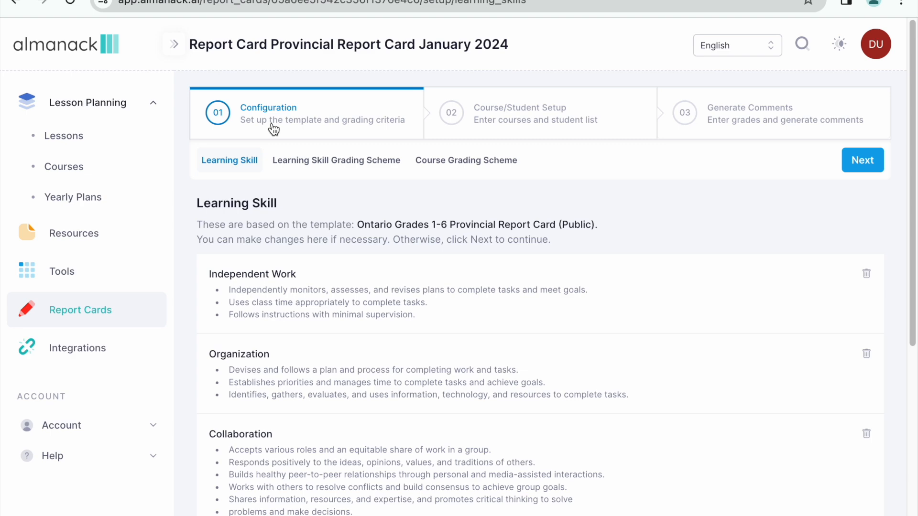
- Review the project's learning skills, keep them as they are and continue to the learning skill grading scheme
scroll(239, 335, down, 1)
scroll(224, 353, down, 3)
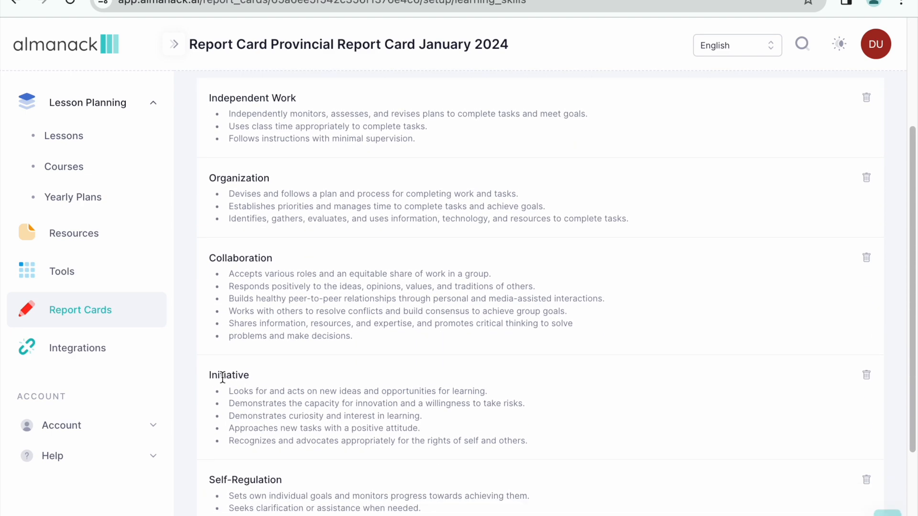
scroll(222, 377, down, 4)
scroll(222, 377, up, 3)
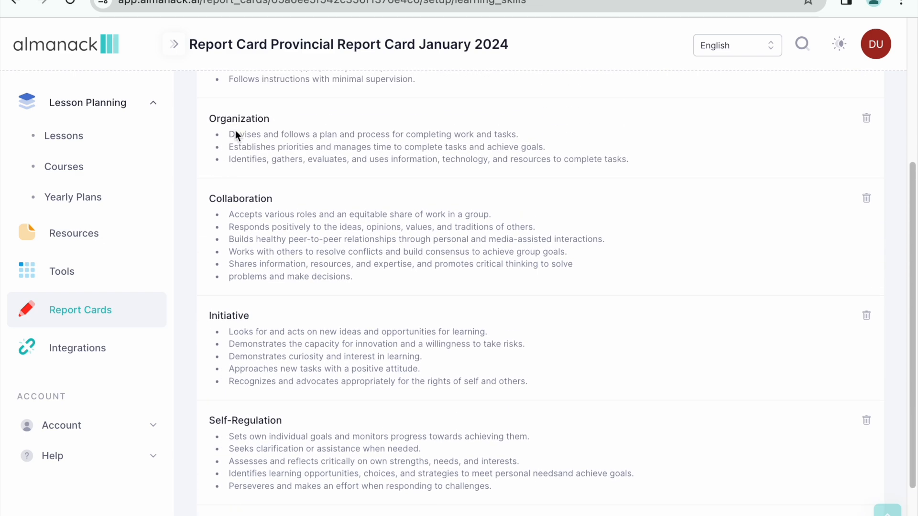
scroll(240, 203, up, 4)
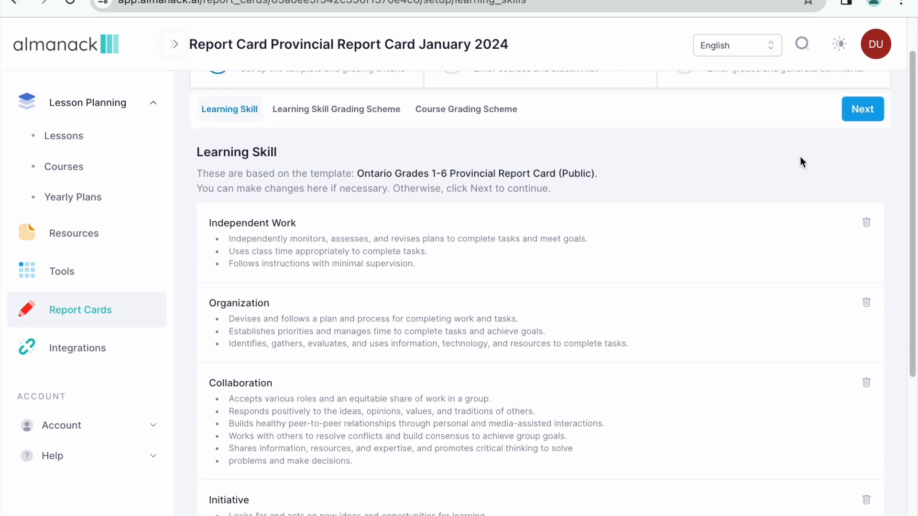
scroll(801, 163, up, 1)
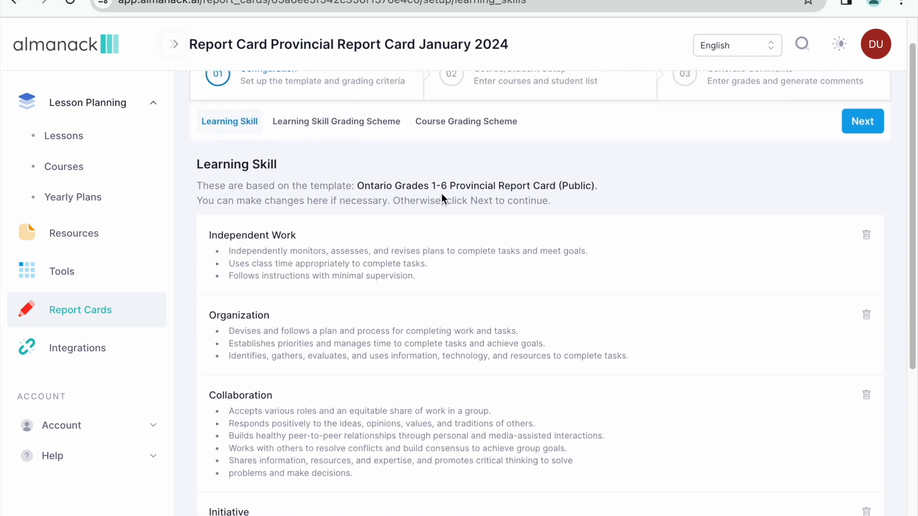
click(863, 121)
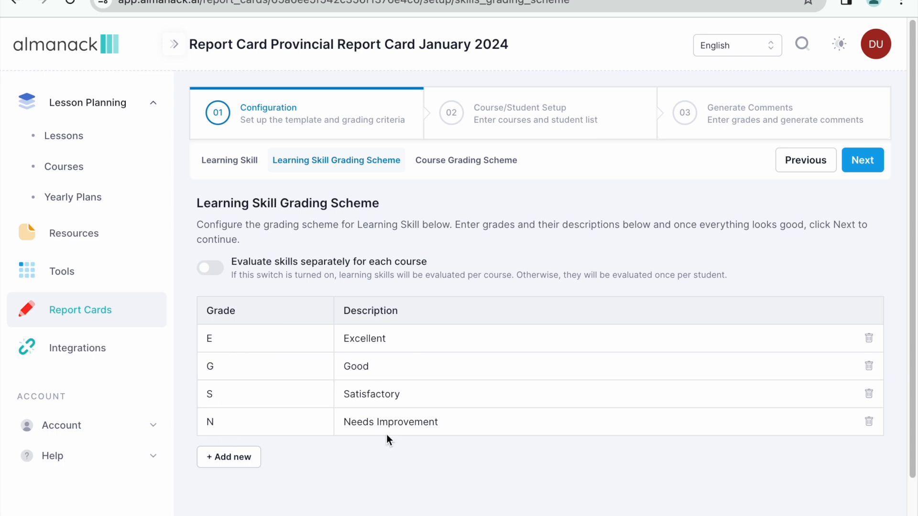
- Accept the learning skill grading scheme and review the grades and descriptions in the course grading scheme
click(850, 172)
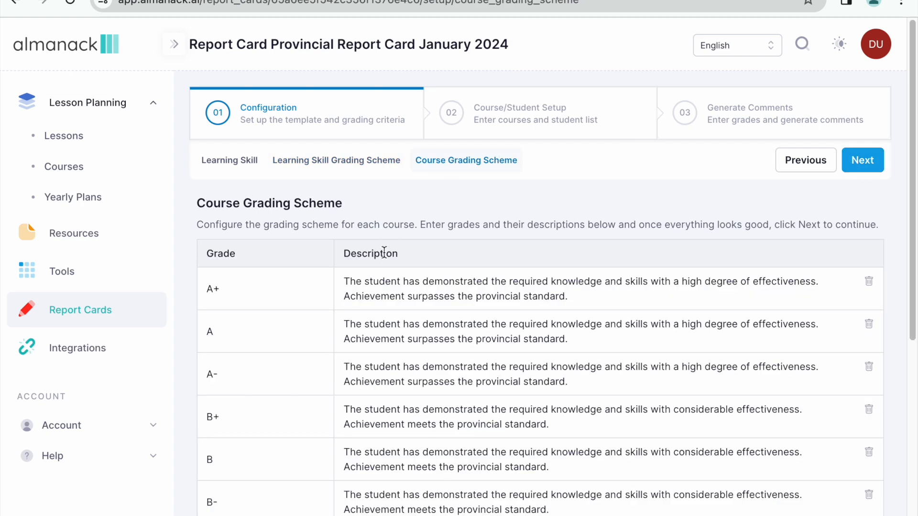
scroll(384, 254, down, 4)
scroll(280, 219, down, 4)
scroll(280, 303, up, 2)
scroll(260, 461, up, 2)
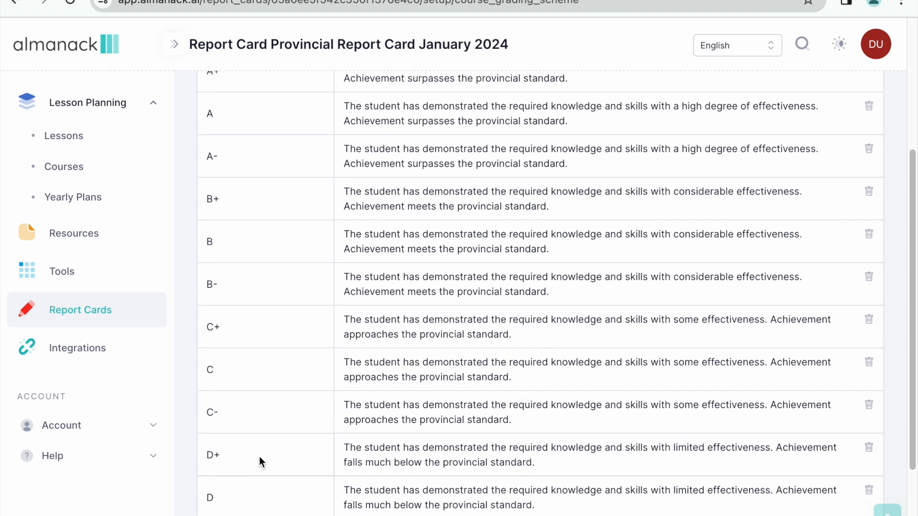
scroll(262, 371, down, 1)
scroll(262, 371, up, 5)
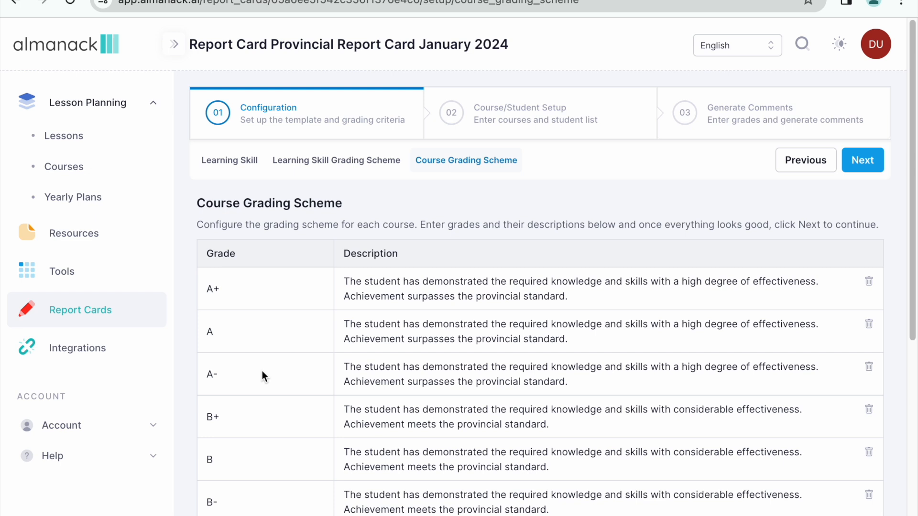
- Continue to the course setup and add the existing Science and Technology - Grade 6 course
click(863, 165)
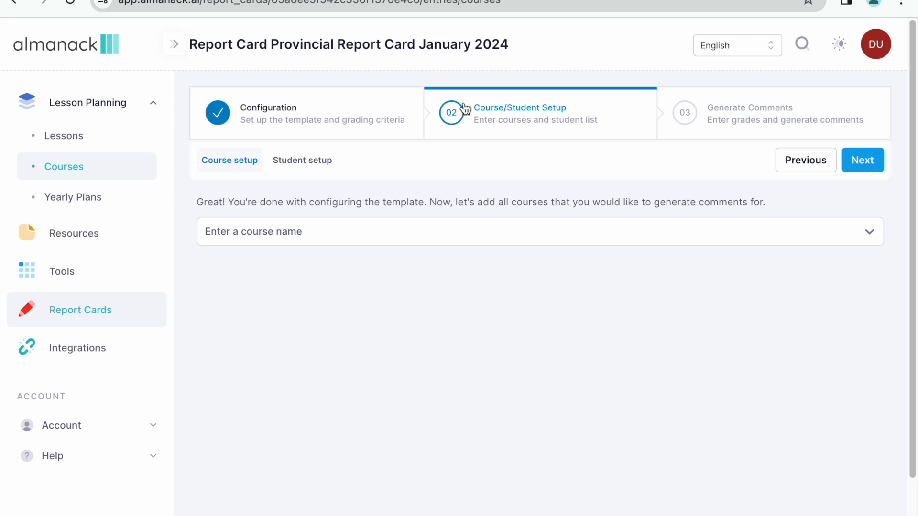
click(372, 231)
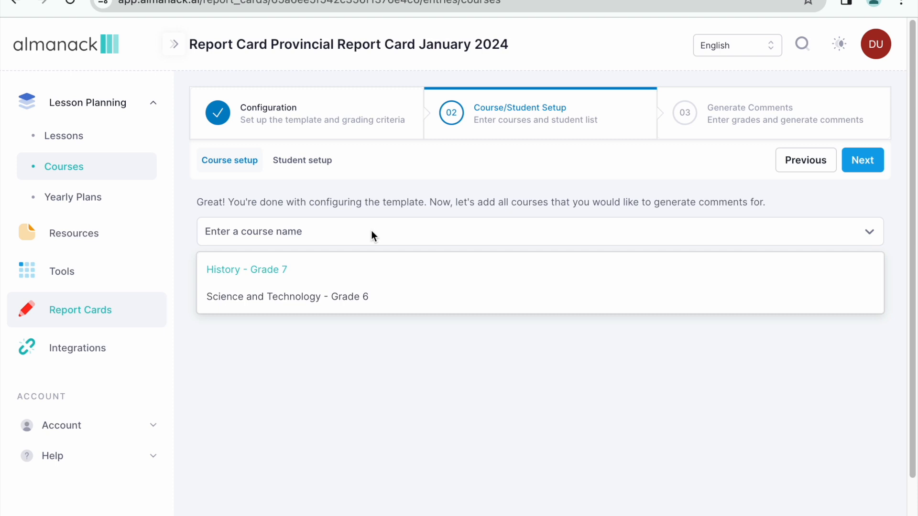
click(354, 297)
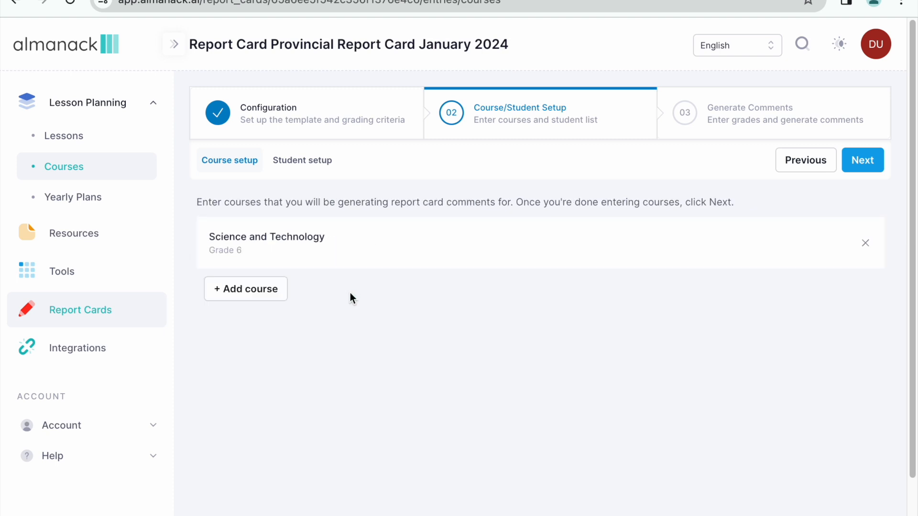
- Add a new course titled The Arts with grade level 6 to the report card
click(277, 289)
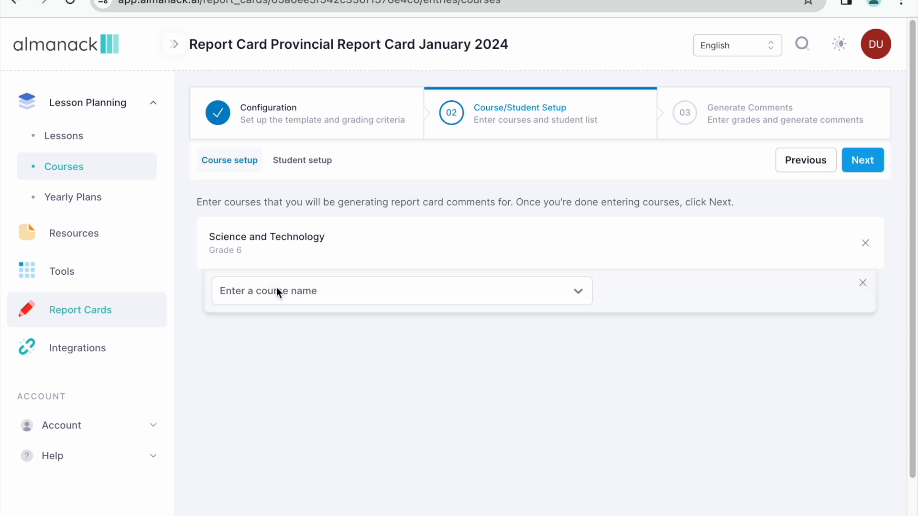
click(282, 292)
text(The Arts)
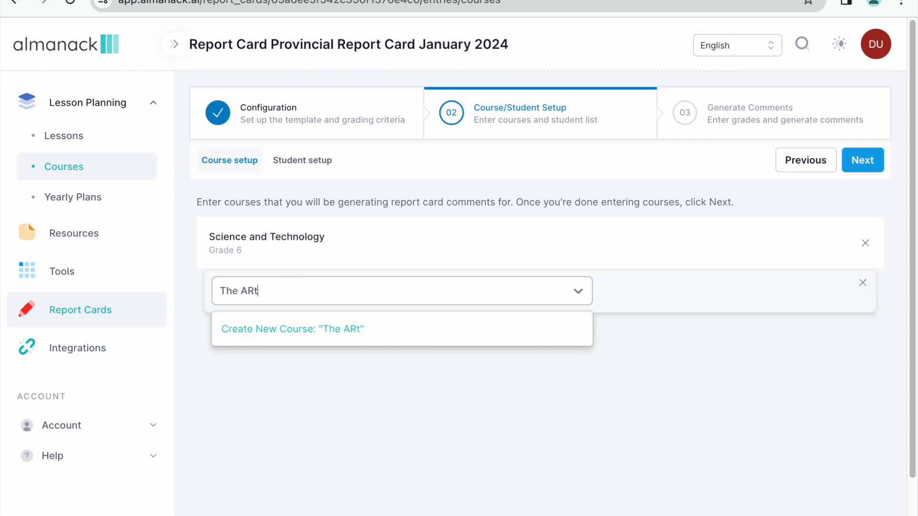
click(324, 334)
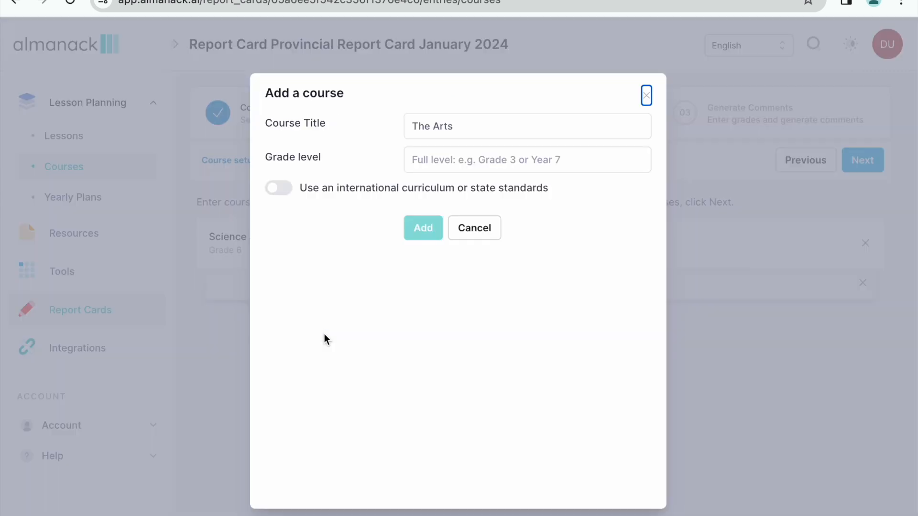
click(434, 158)
text(6)
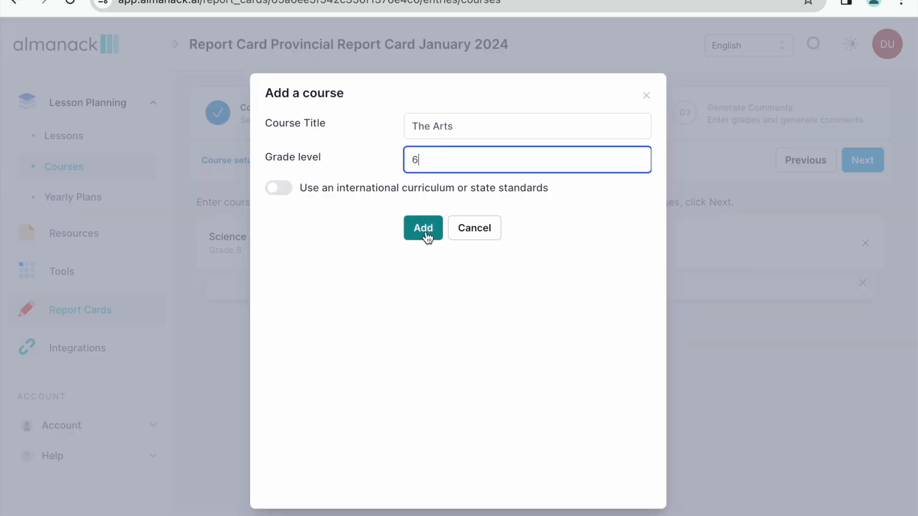
click(427, 237)
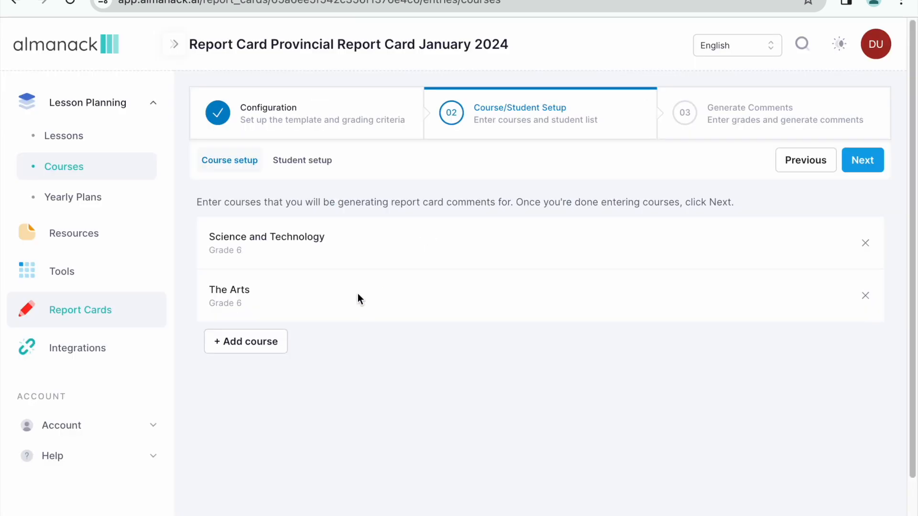
- Continue to the student setup and add two students by their initials, one per line
click(869, 167)
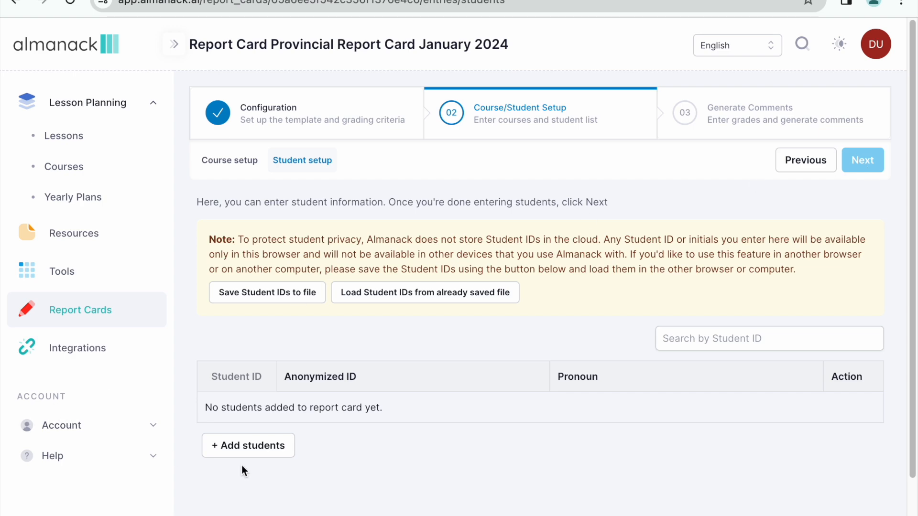
click(257, 450)
click(378, 291)
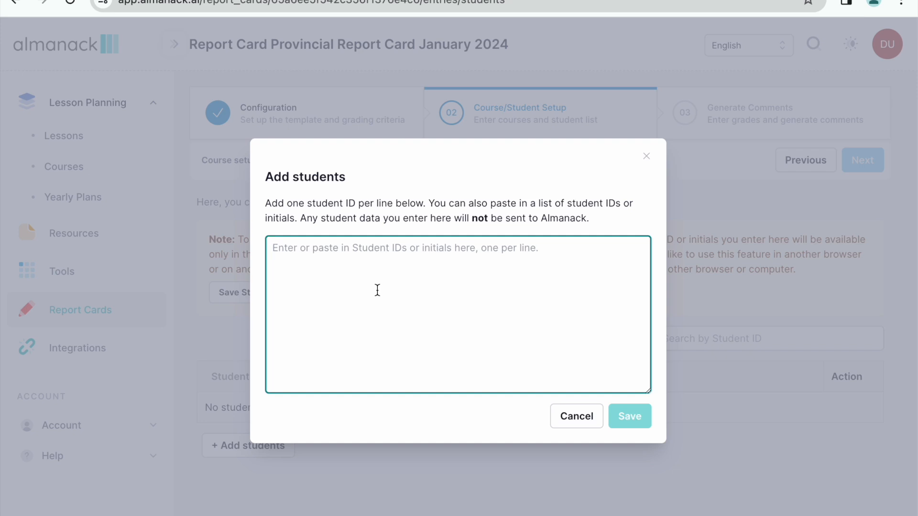
text(AB )
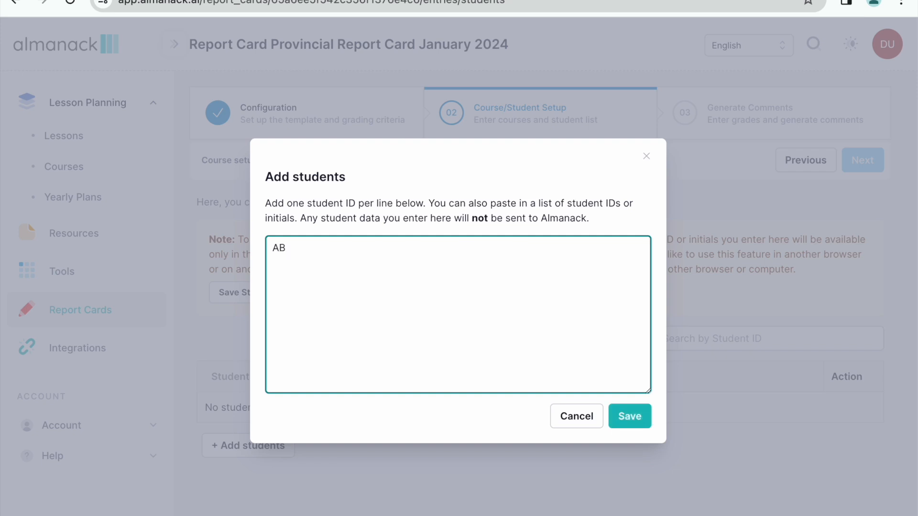
text(SM)
click(643, 421)
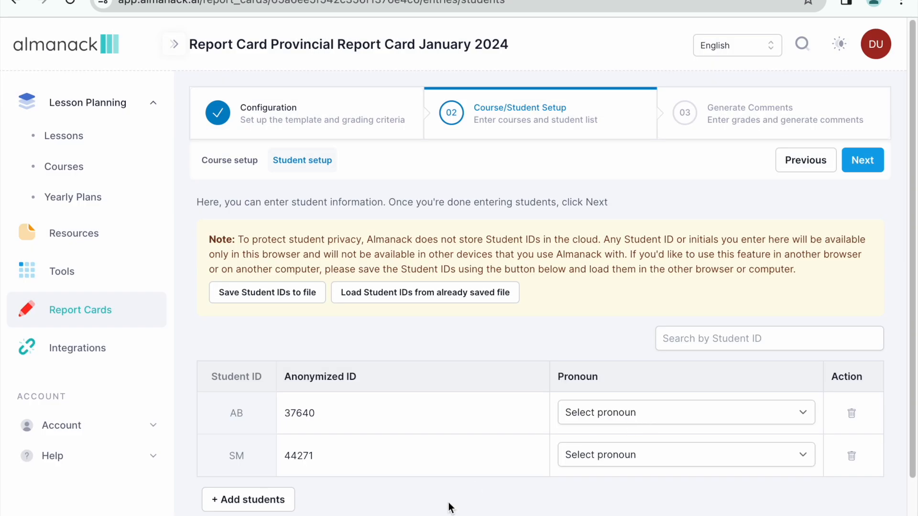
- Set the first student's pronoun to She/Her and the second student's to He/Him
scroll(450, 507, down, 1)
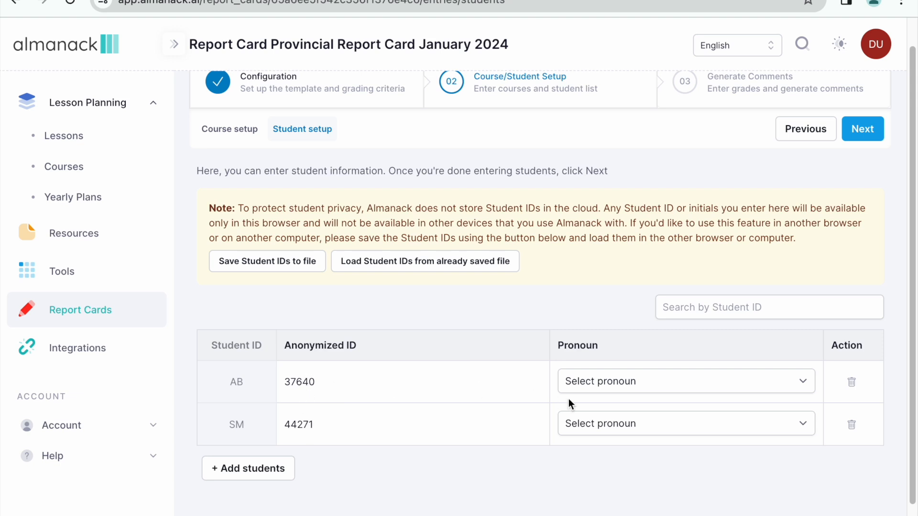
click(600, 377)
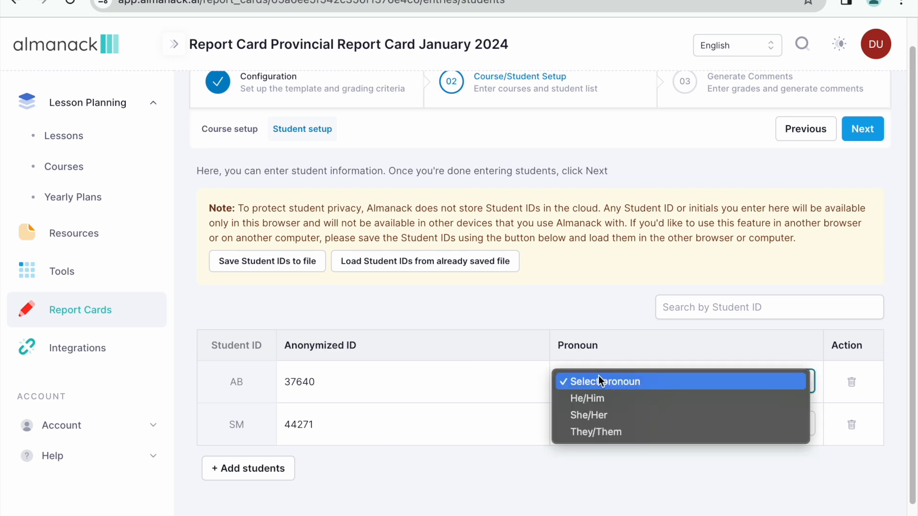
click(589, 416)
click(586, 421)
click(586, 440)
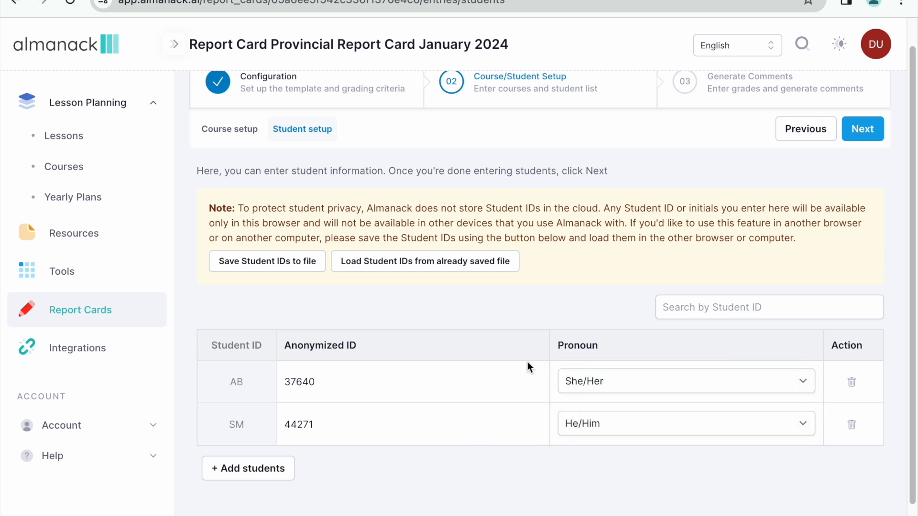
scroll(528, 367, up, 1)
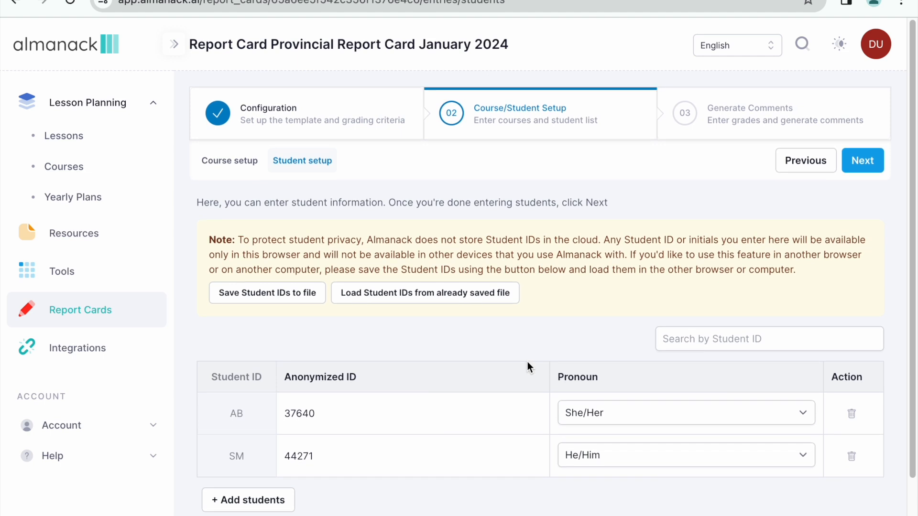
- Continue to comment generation and give the first student an overall grade of A in Science and Technology
click(872, 164)
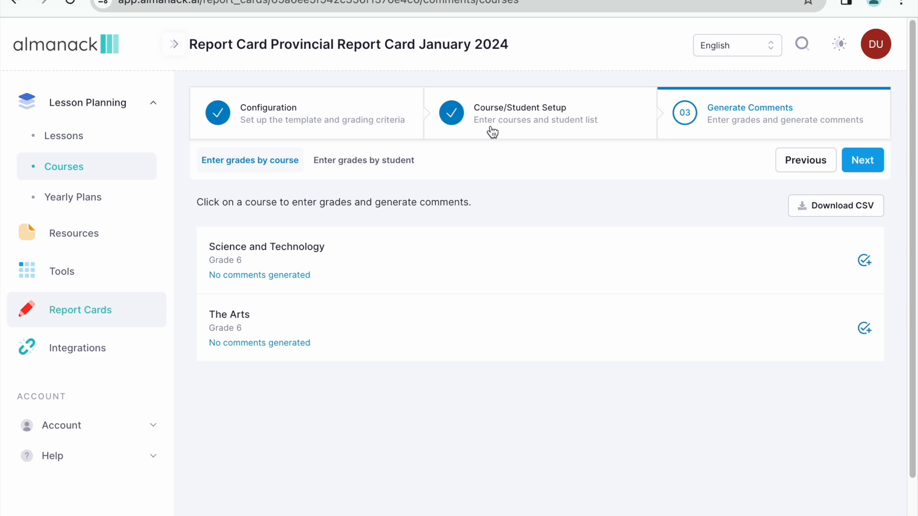
click(433, 265)
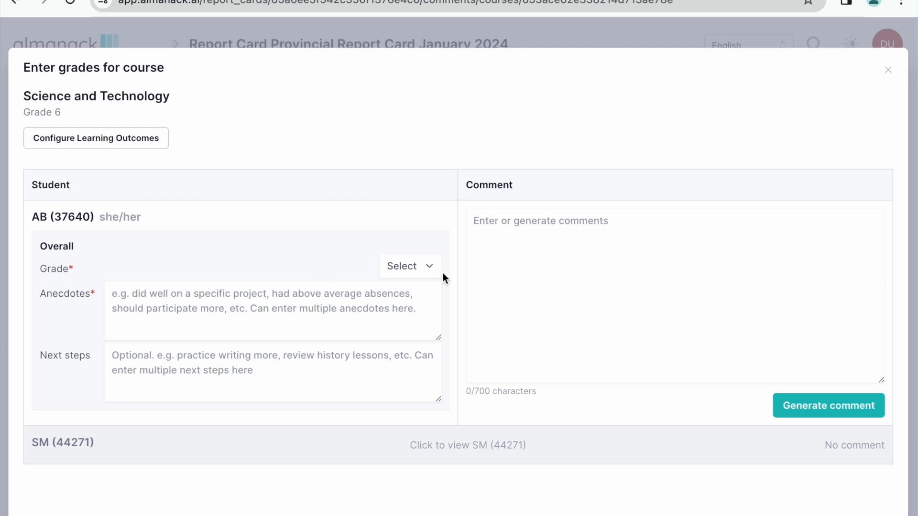
click(423, 274)
click(415, 303)
- Enter the first student's anecdotes as "create presentation on space, helps others in class frequently, natural inclination to space"
click(337, 303)
text(did well)
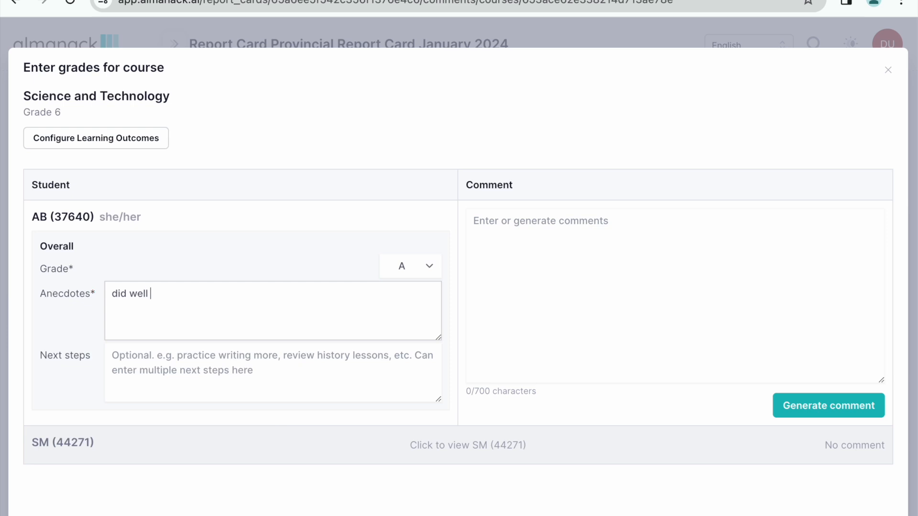
key(ctrl+a)
text(c)
key(BackSpace)
text(create pro)
key(BackSpace)
text(esentation o)
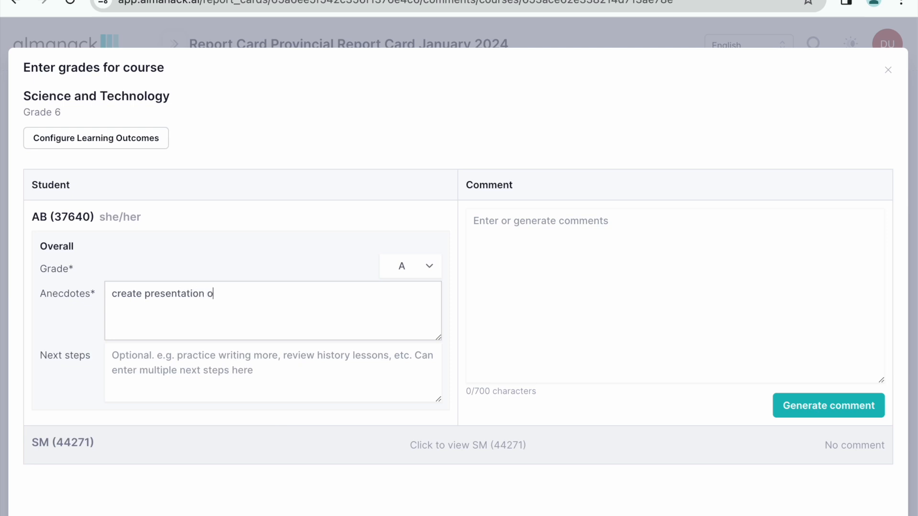
text(n space, helps others in class,frequently,)
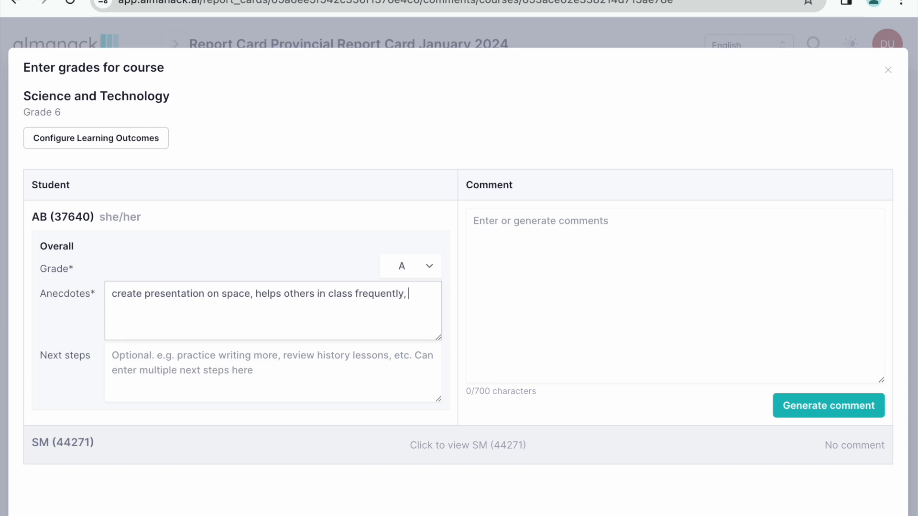
text(natural inclini)
key(BackSpace)
text(ation to space)
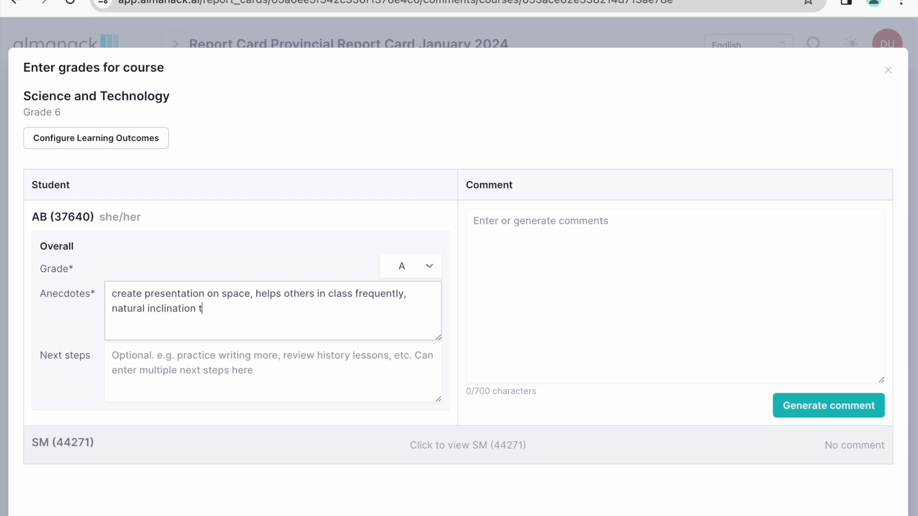
- Enter "develop further interest in space exploration" as the first student's next steps and generate the comment
click(328, 359)
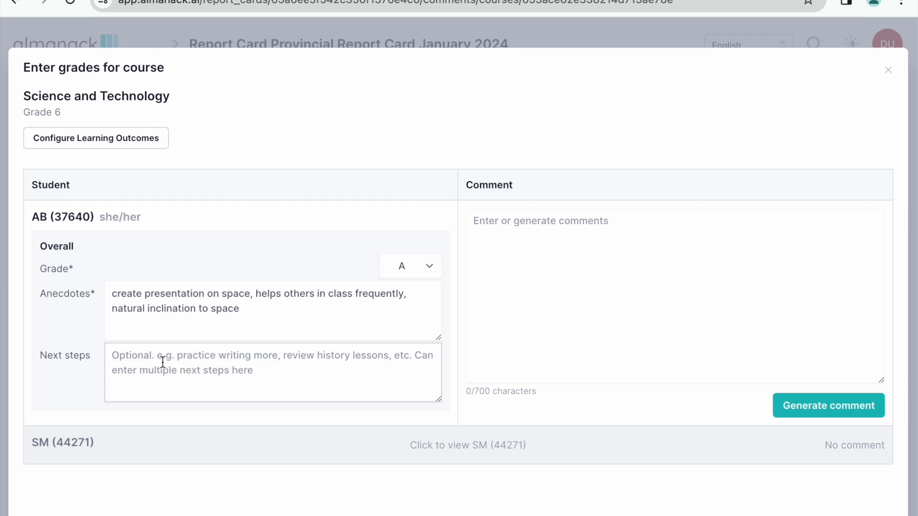
text(develop further intere)
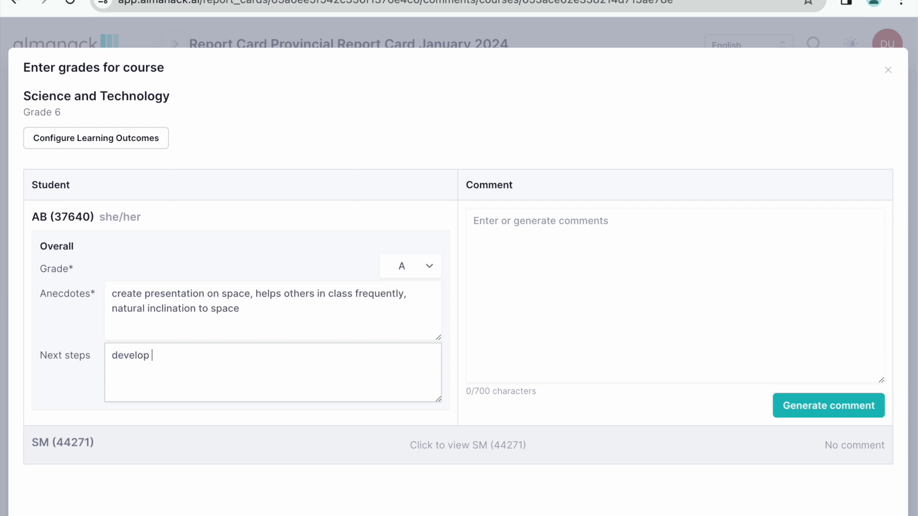
text(st in space exploration)
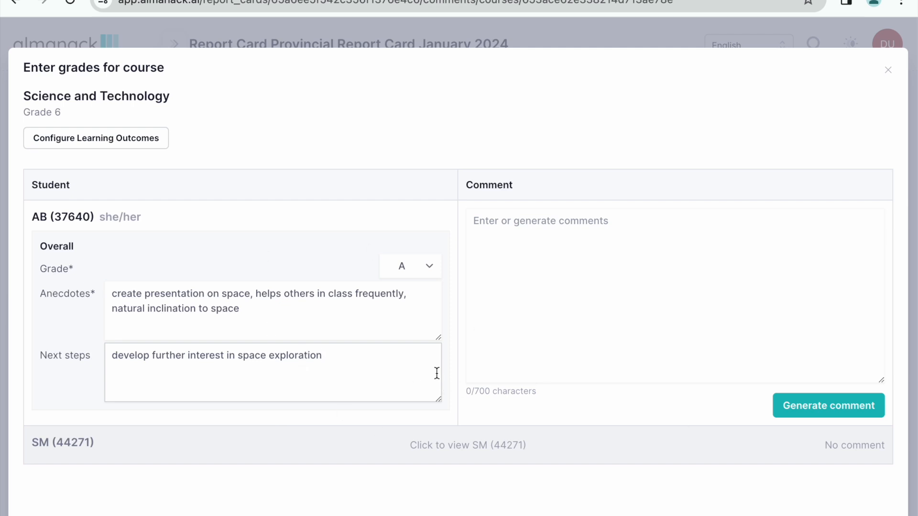
click(824, 406)
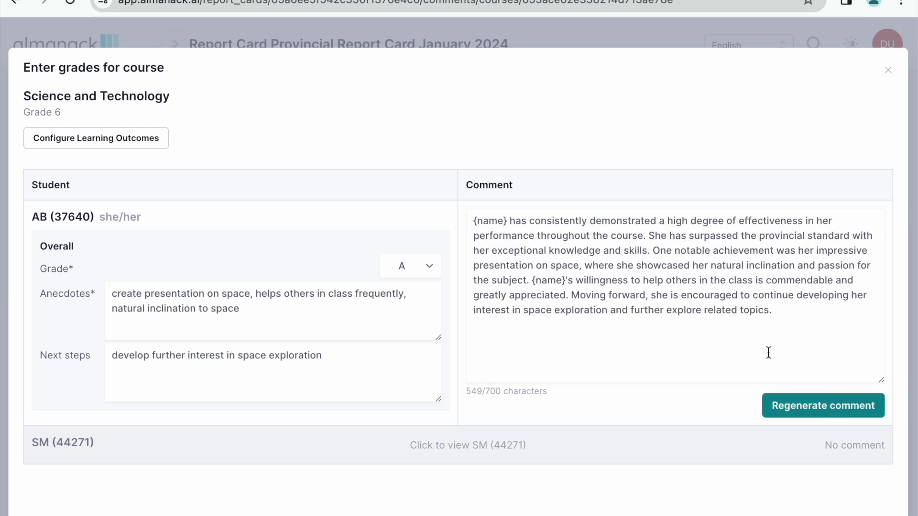
- Check the available grades, keep the A and regenerate the first student's Science and Technology comment
click(409, 267)
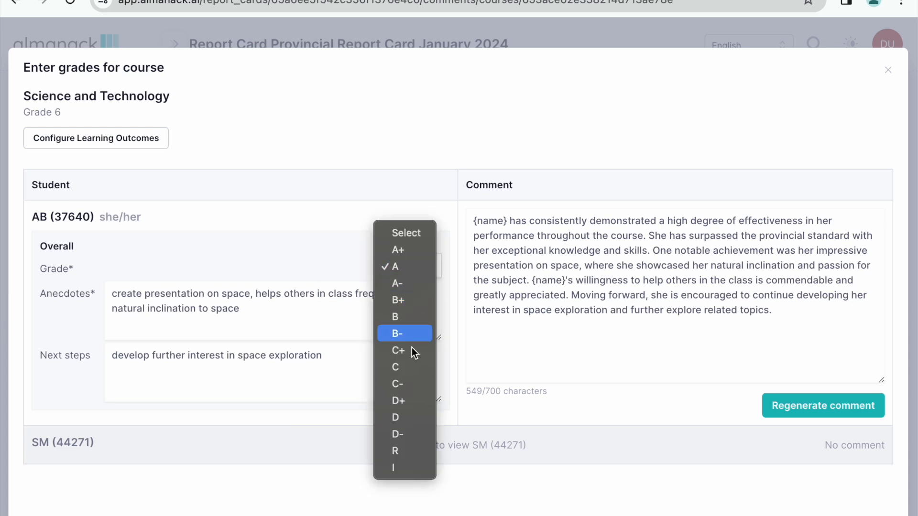
click(301, 228)
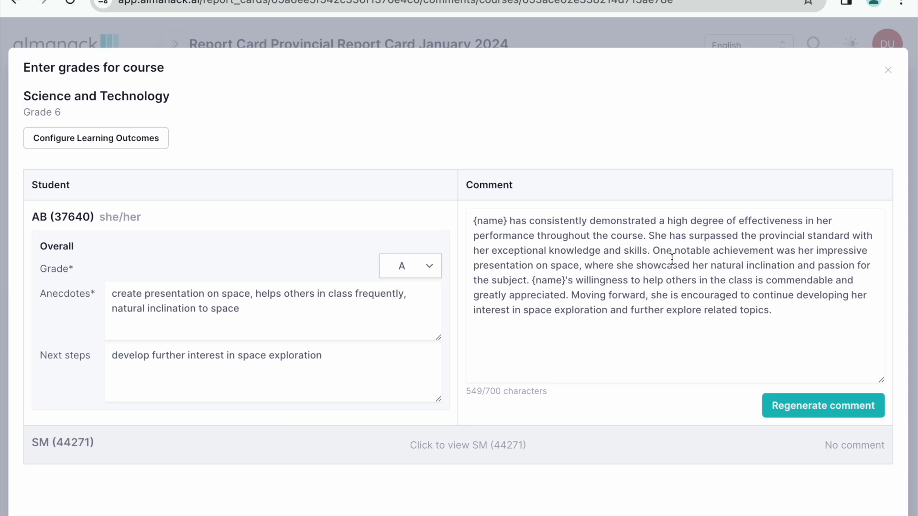
click(526, 266)
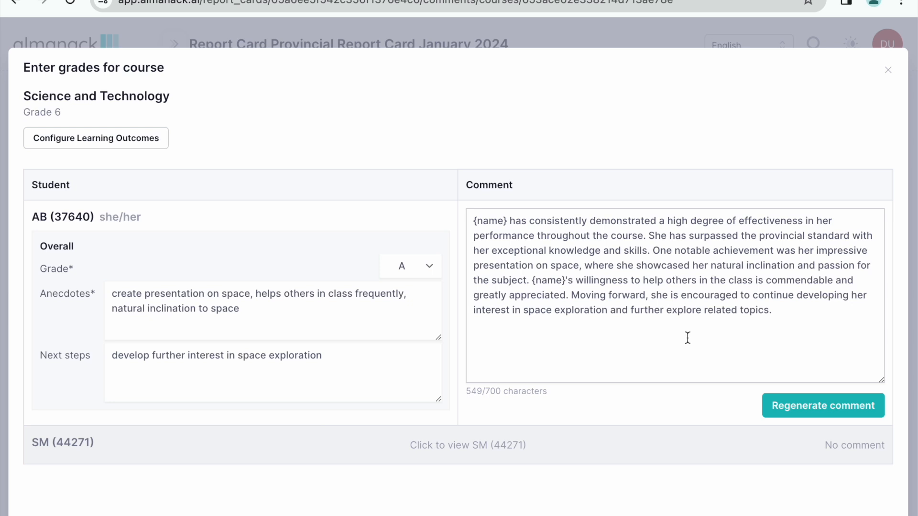
click(800, 406)
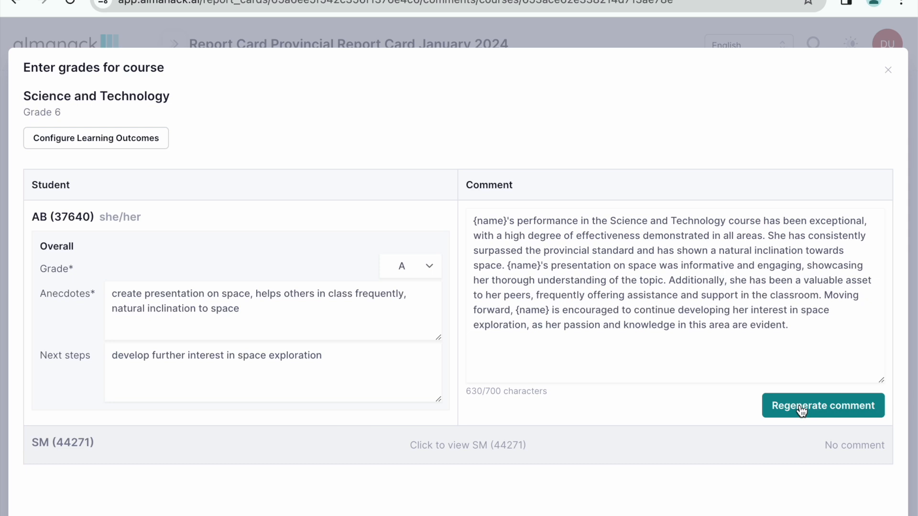
- Examine the {name} placeholders and the pronoun use in the first student's regenerated comment
double_click(483, 221)
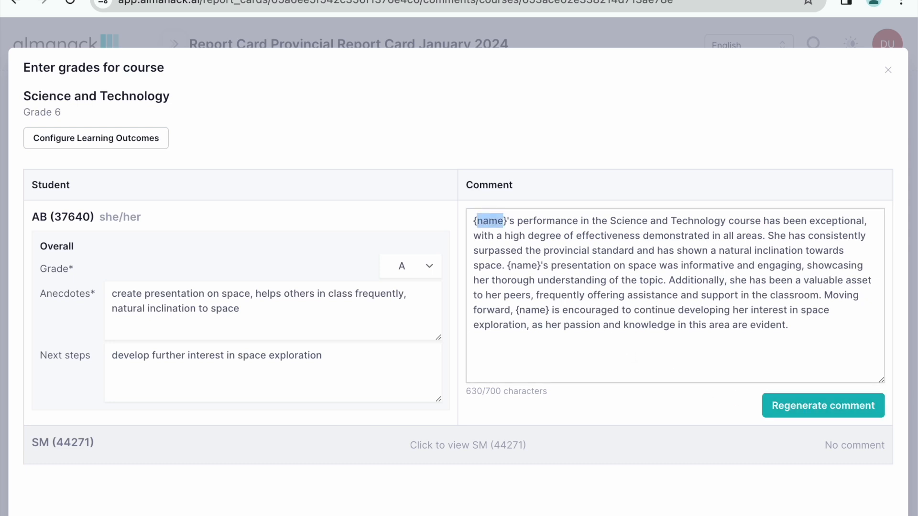
double_click(772, 235)
click(523, 264)
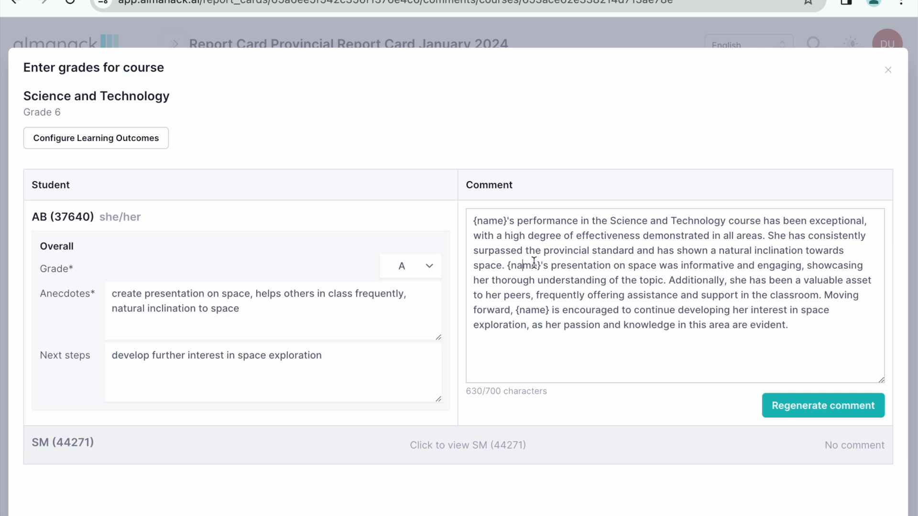
drag(544, 264, 513, 263)
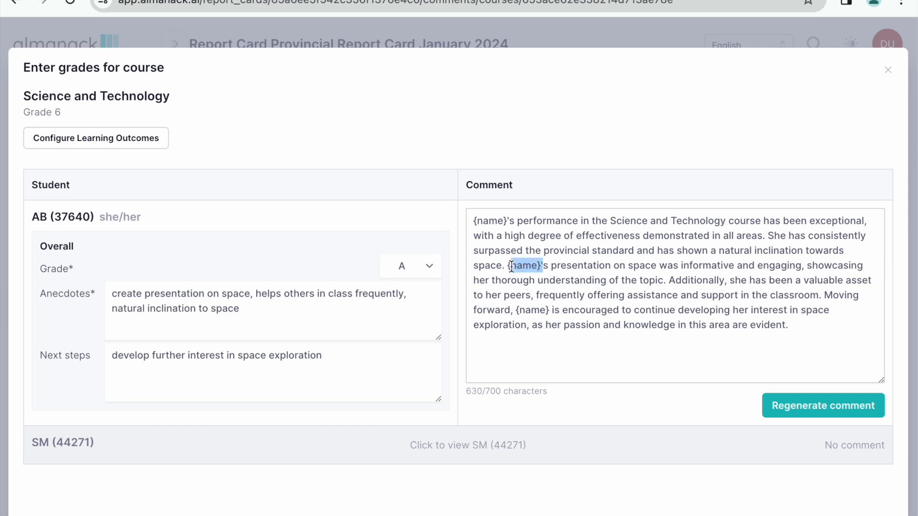
click(506, 266)
drag(536, 267, 540, 266)
- Open the second student's Science and Technology entry and look through the grade options without choosing one
click(261, 452)
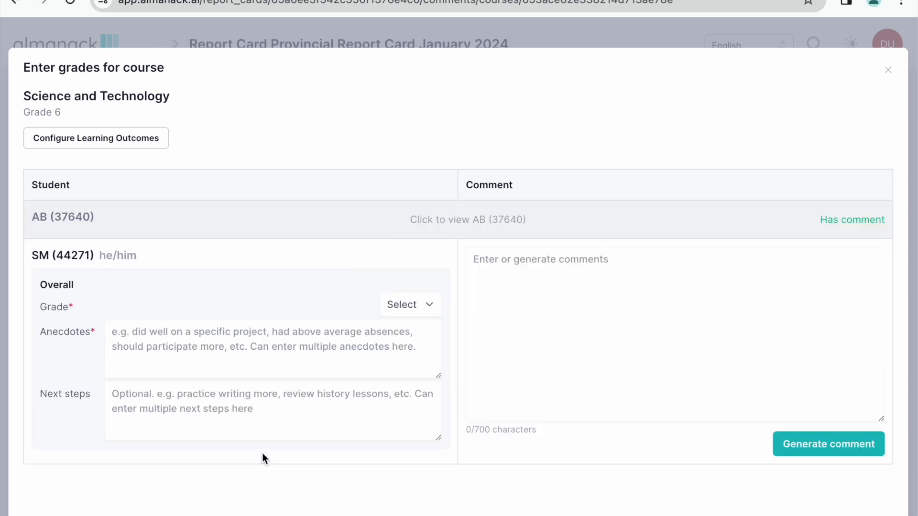
click(420, 311)
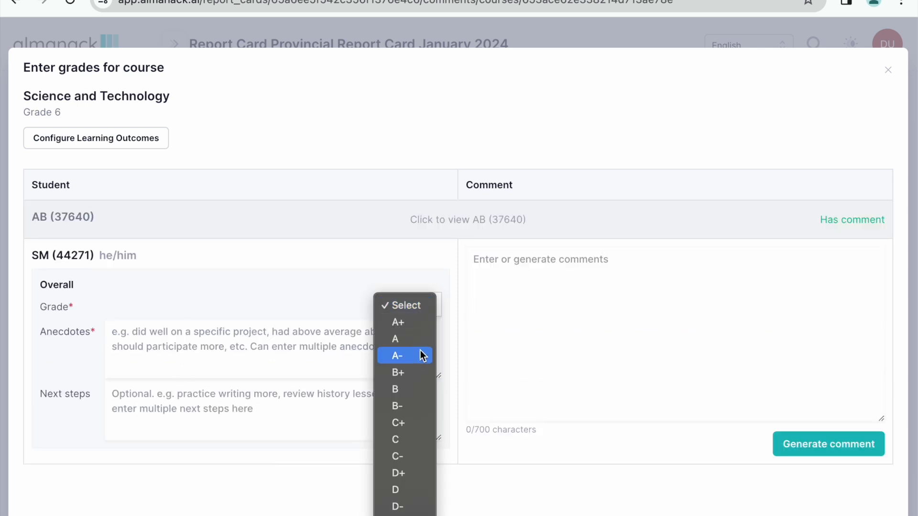
click(248, 286)
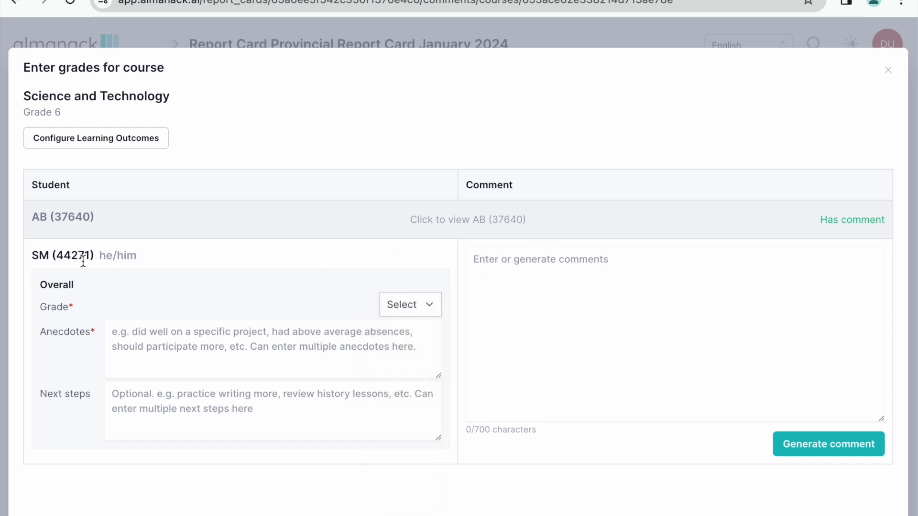
click(485, 276)
- Close the Science and Technology grade entry and open the grade entry for The Arts
click(888, 71)
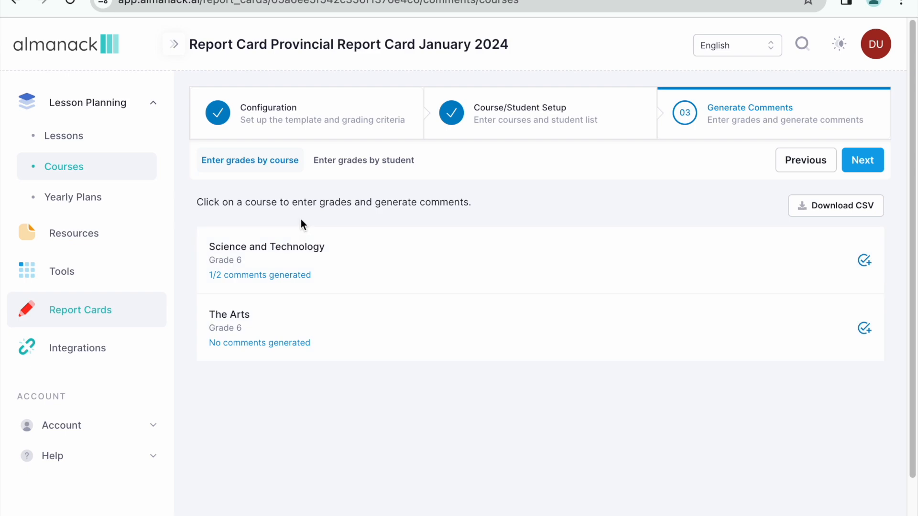
click(283, 333)
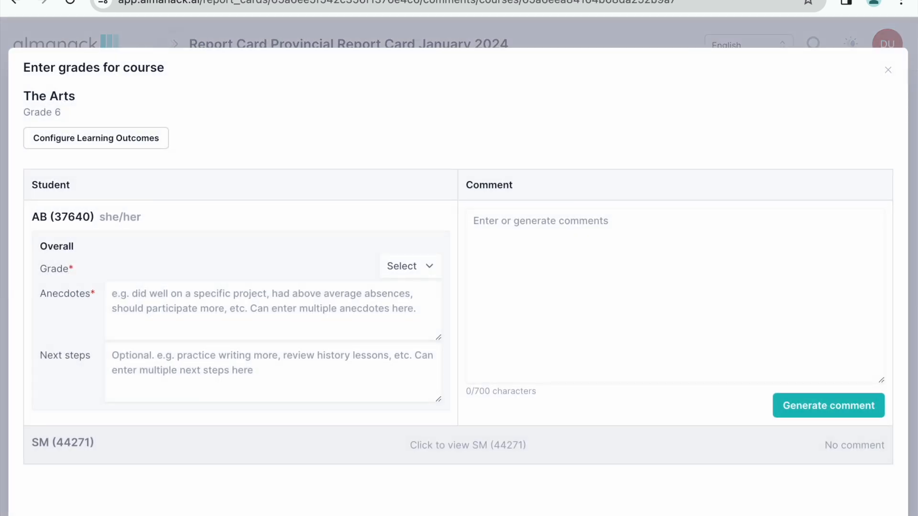
- Leave The Arts entry, switch to entering grades by student and open the first student's learning skills evaluation
click(888, 71)
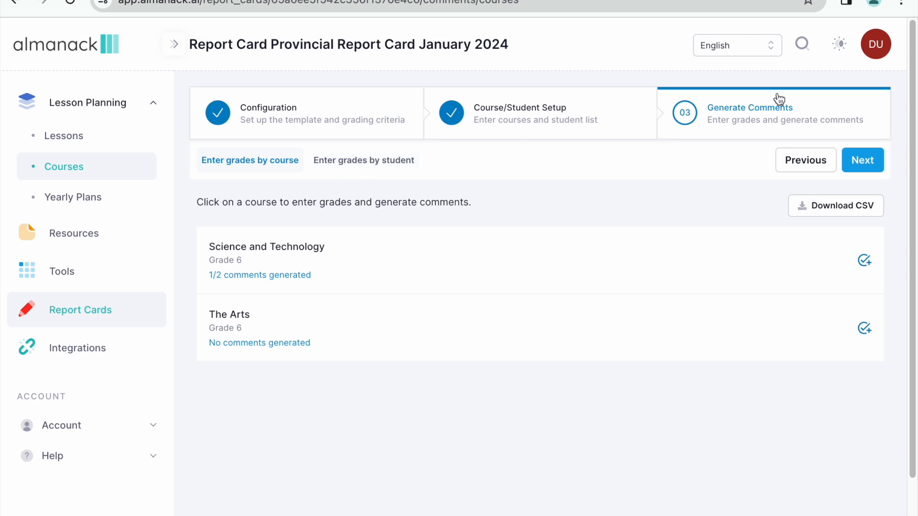
click(325, 161)
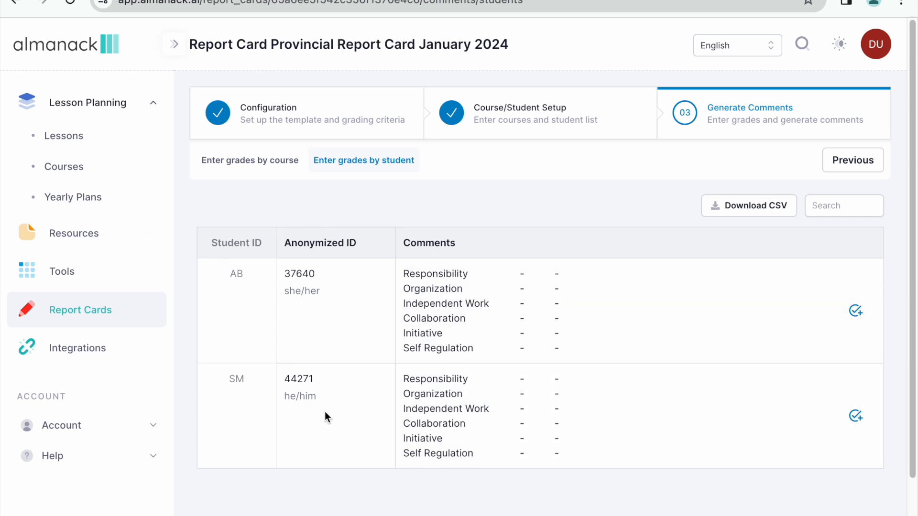
click(491, 323)
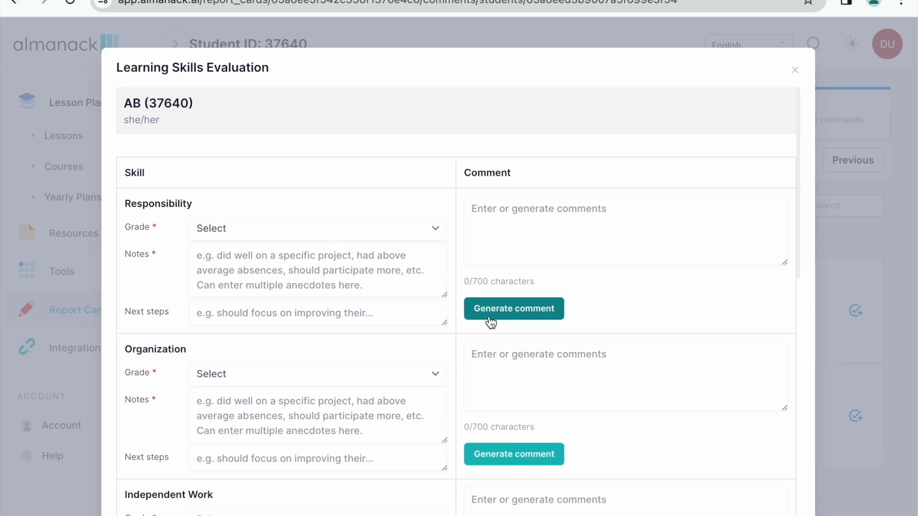
scroll(165, 400, down, 10)
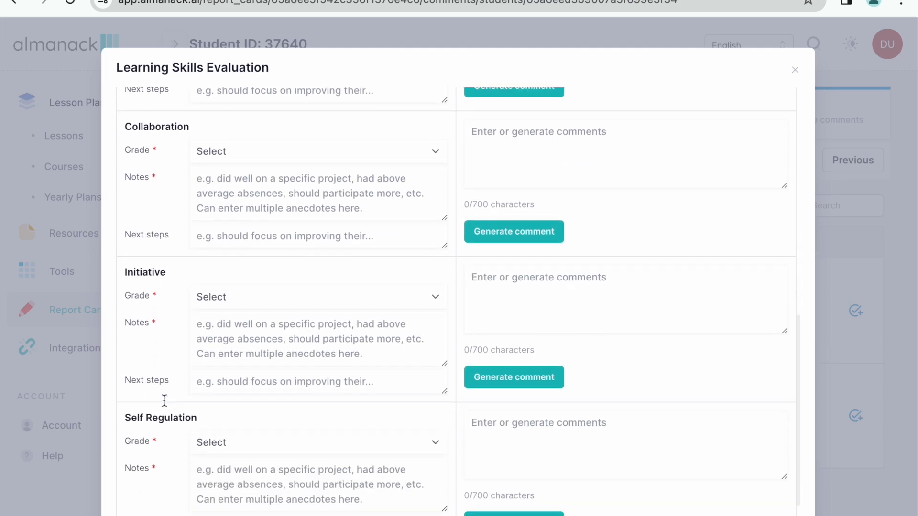
scroll(164, 401, up, 10)
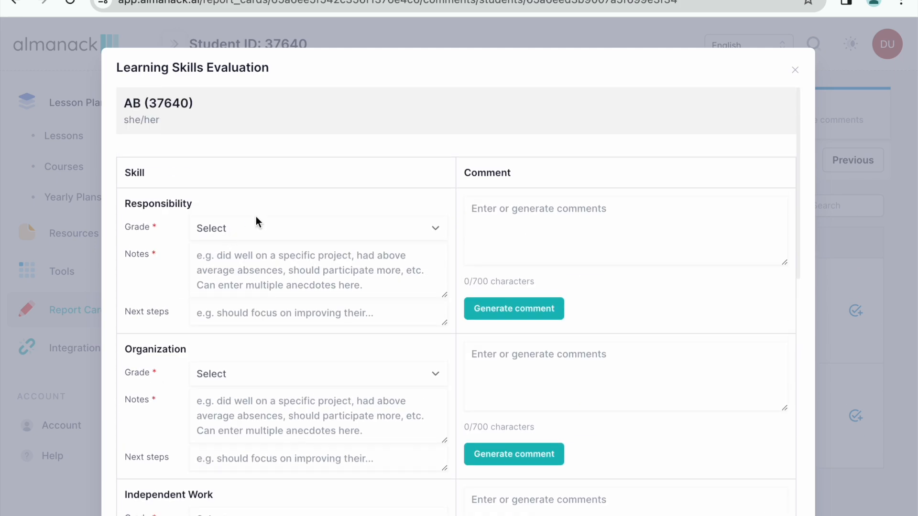
- Set the first student's Responsibility grade to G
click(261, 229)
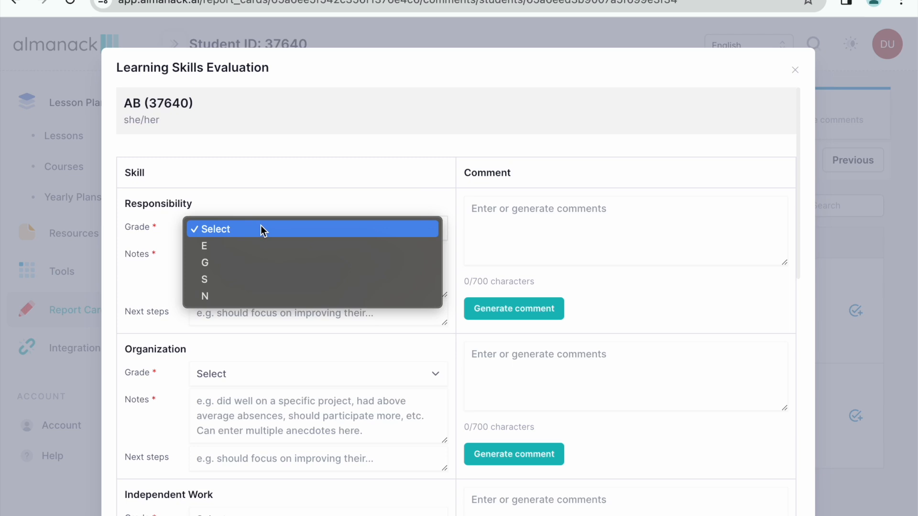
click(257, 262)
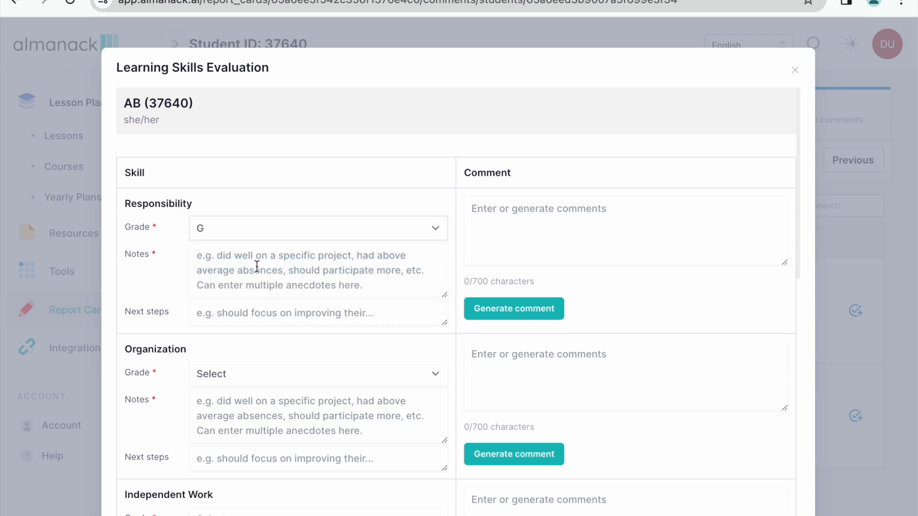
click(228, 271)
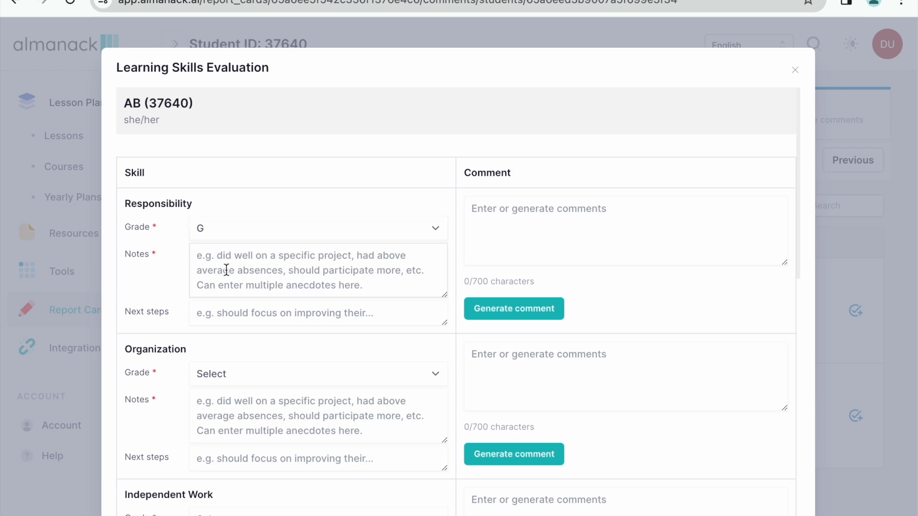
click(251, 227)
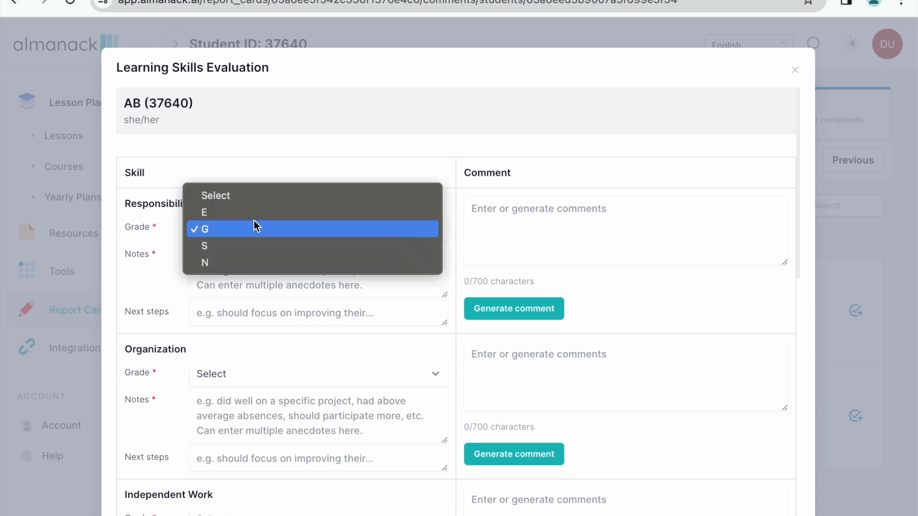
click(157, 277)
- Enter the Responsibility notes "could be more proactive about homework, excellent in completing tasks in class" and generate the comment
click(232, 271)
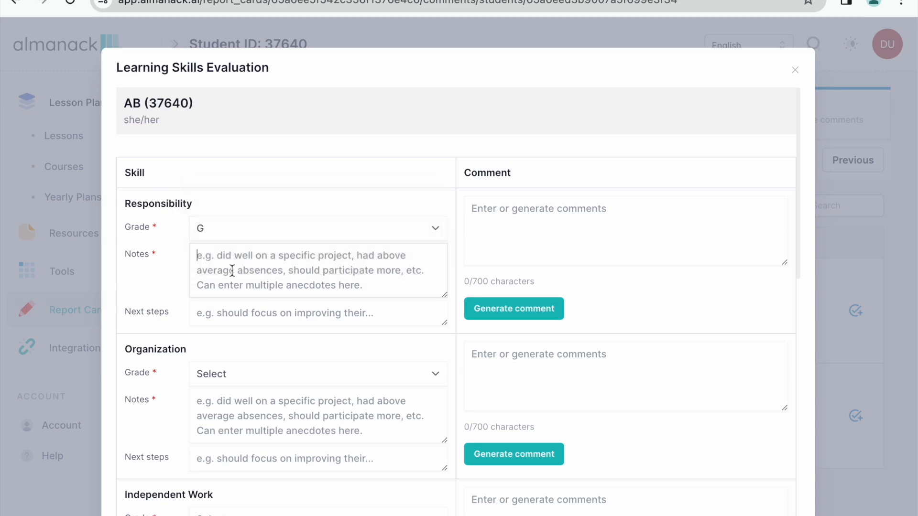
text(could be more )
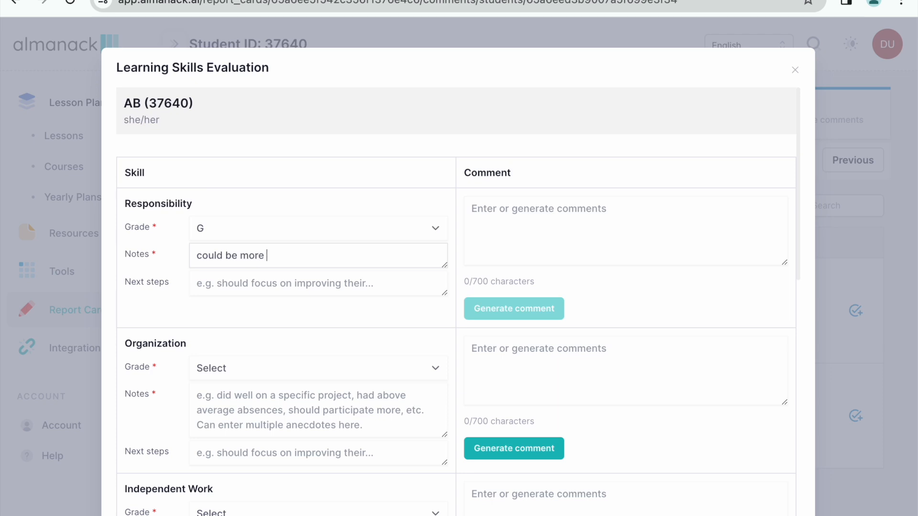
text(proactive about homework)
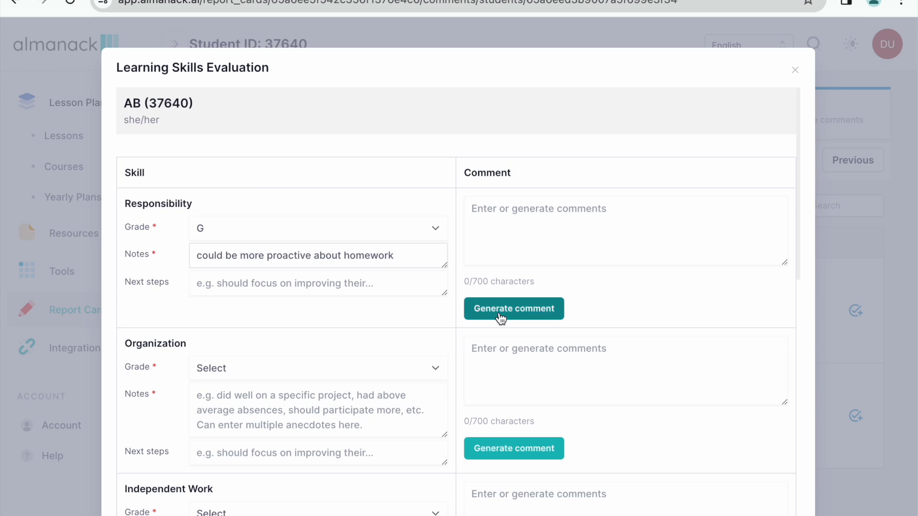
text(,)
text(excellent )
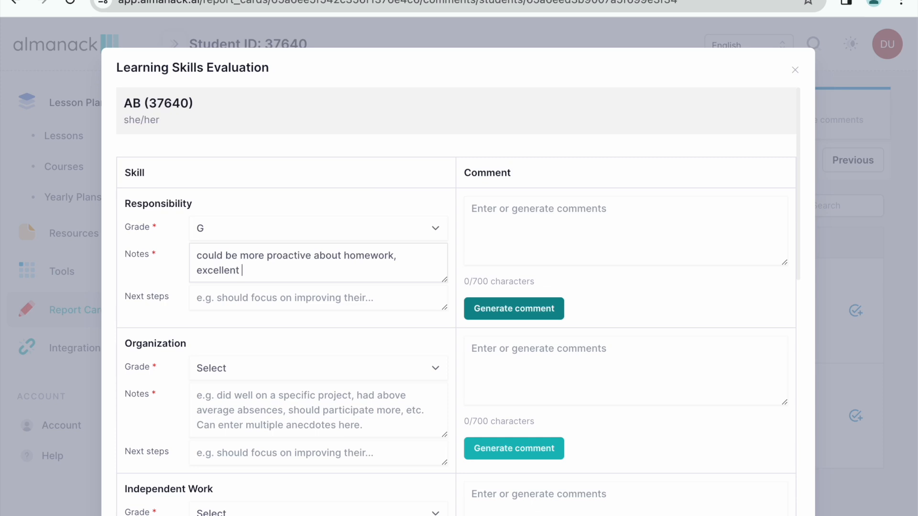
text(i)
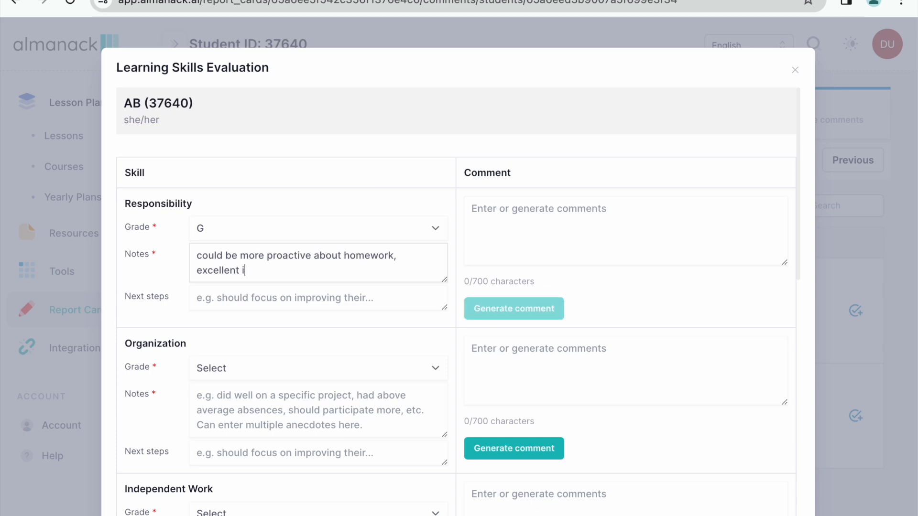
text(ncomplet)
key(BackSpace)
key(BackSpace)
key(BackSpace)
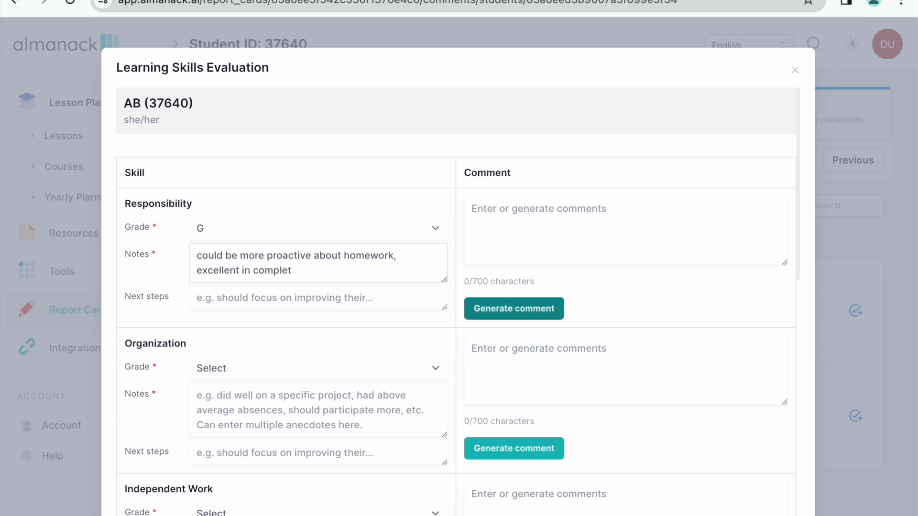
text(leting asa)
key(BackSpace)
key(BackSpace)
key(BackSpace)
text(tasks in class)
click(548, 315)
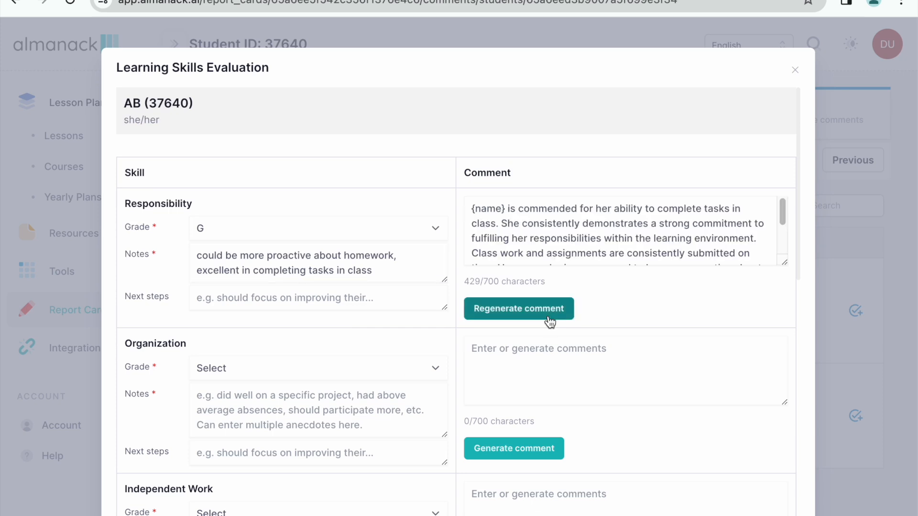
- Read the generated Responsibility comment with its character count, look through the remaining learning skills and close the evaluation
scroll(621, 221, down, 1)
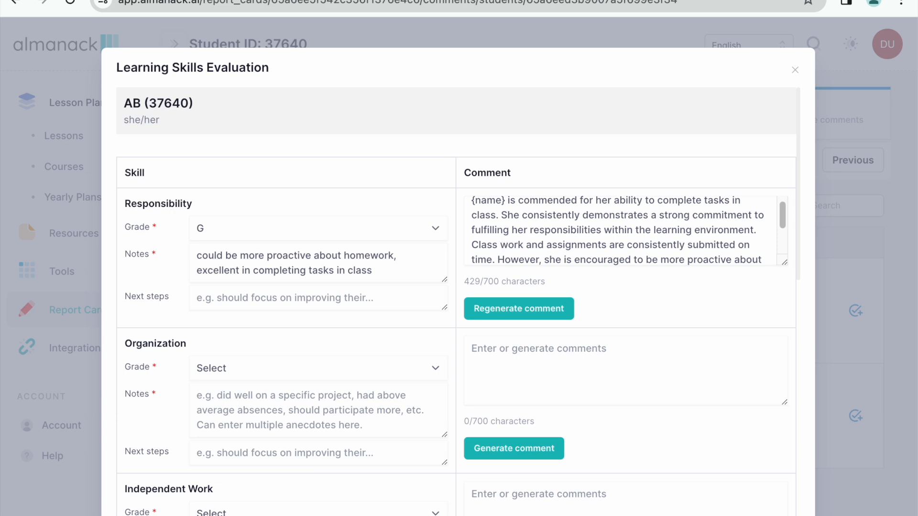
scroll(697, 230, down, 1)
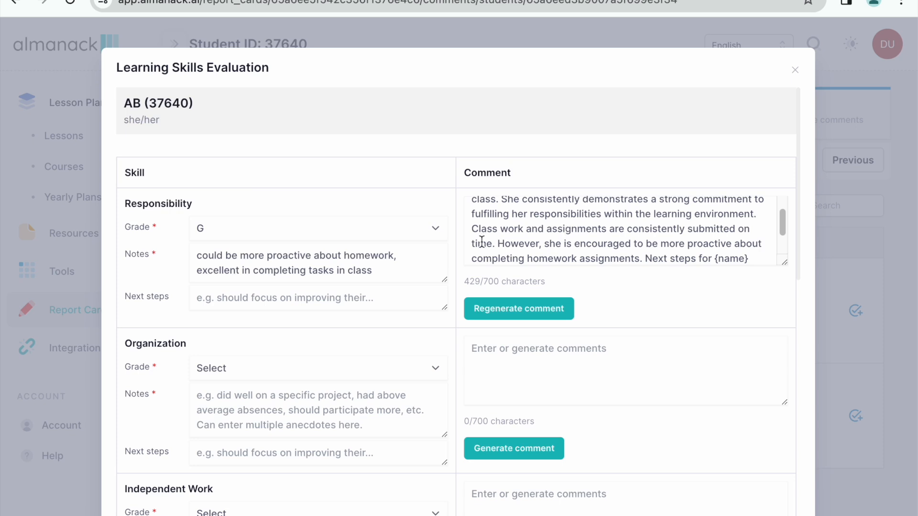
scroll(487, 245, down, 1)
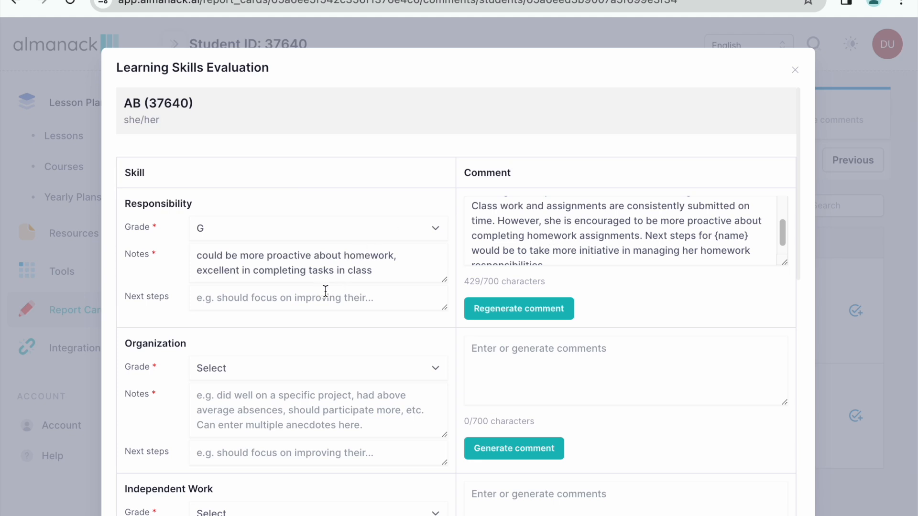
scroll(594, 221, down, 1)
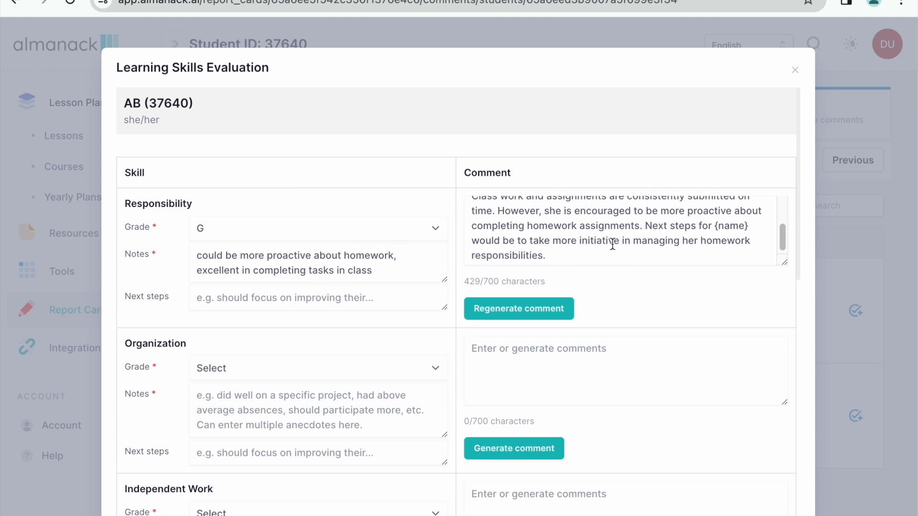
scroll(291, 301, down, 1)
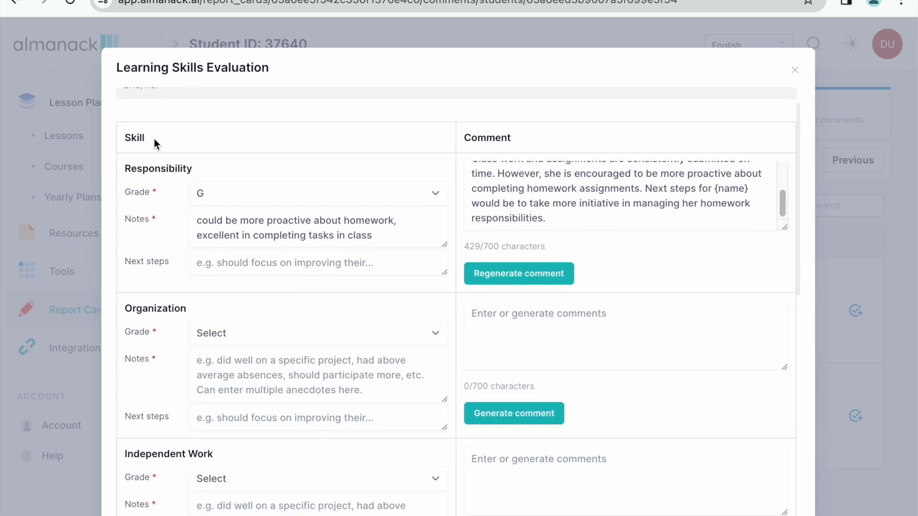
drag(502, 246, 463, 246)
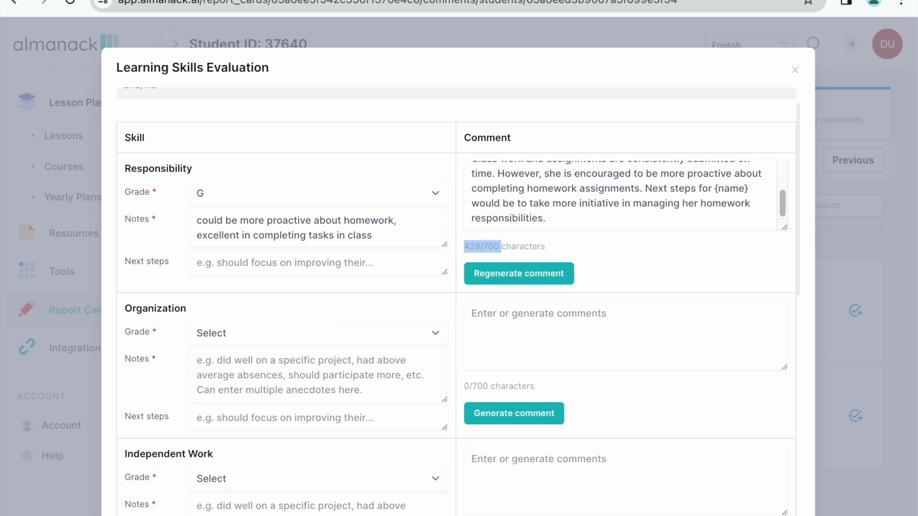
scroll(309, 301, down, 2)
click(239, 325)
click(235, 355)
scroll(181, 358, down, 10)
scroll(145, 179, down, 3)
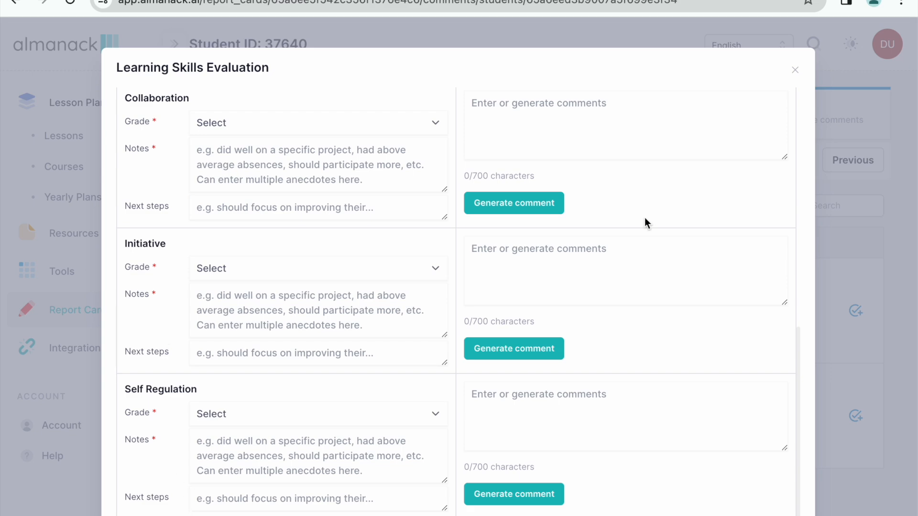
click(795, 70)
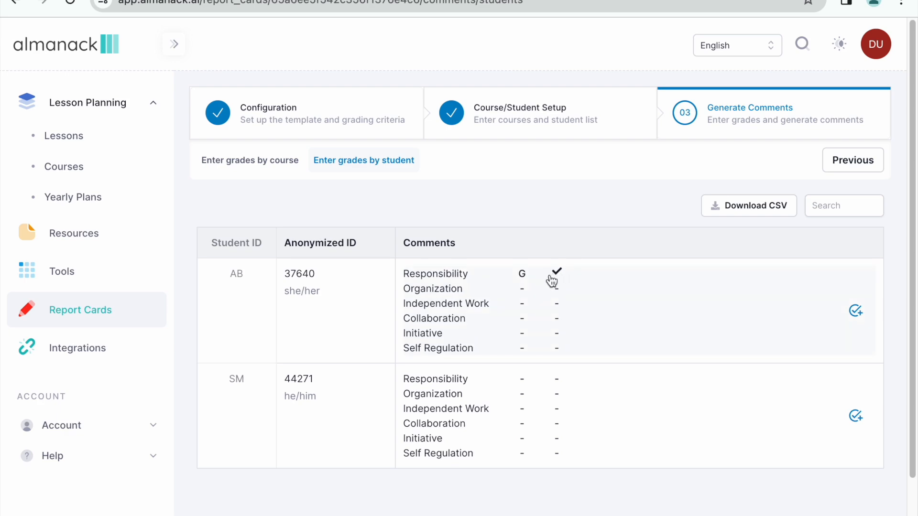
- Reopen the first student's learning skills evaluation, set the Organization grade to S and close the evaluation
click(529, 321)
click(354, 369)
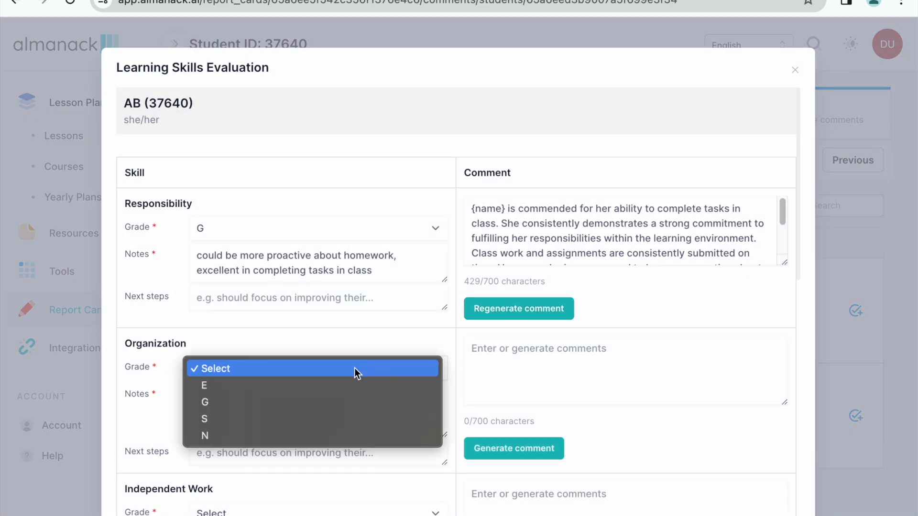
click(349, 417)
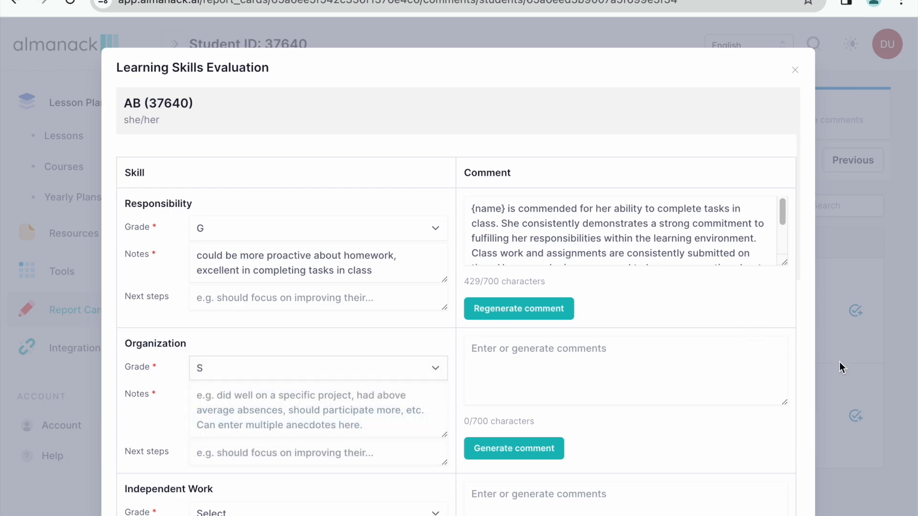
click(840, 363)
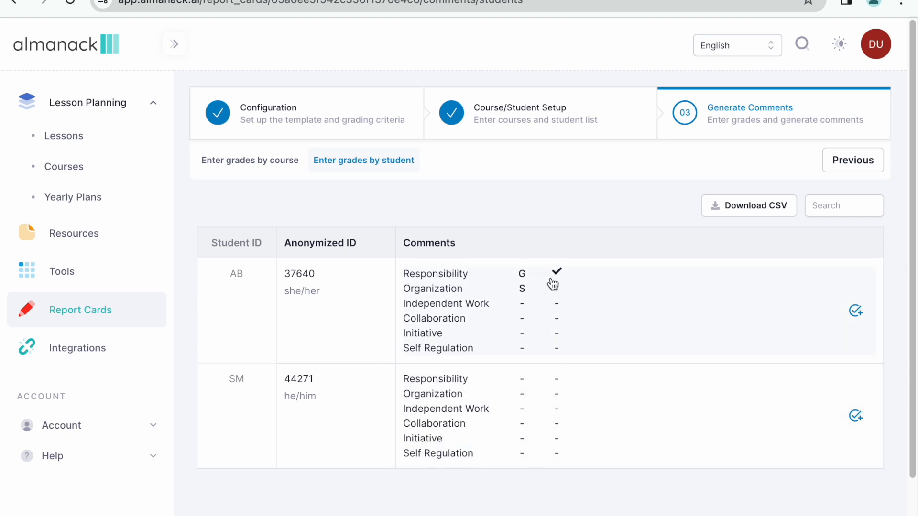
- Download the learning skills grades and comments as a CSV file
click(747, 209)
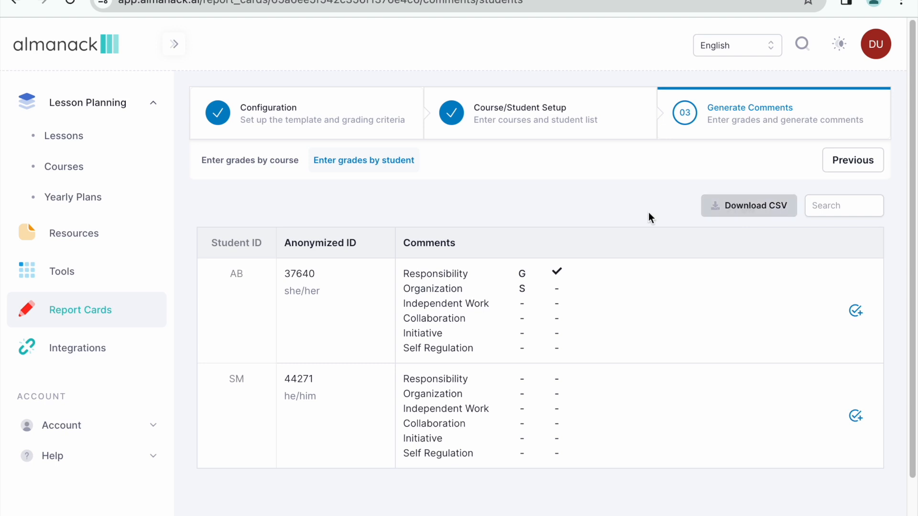